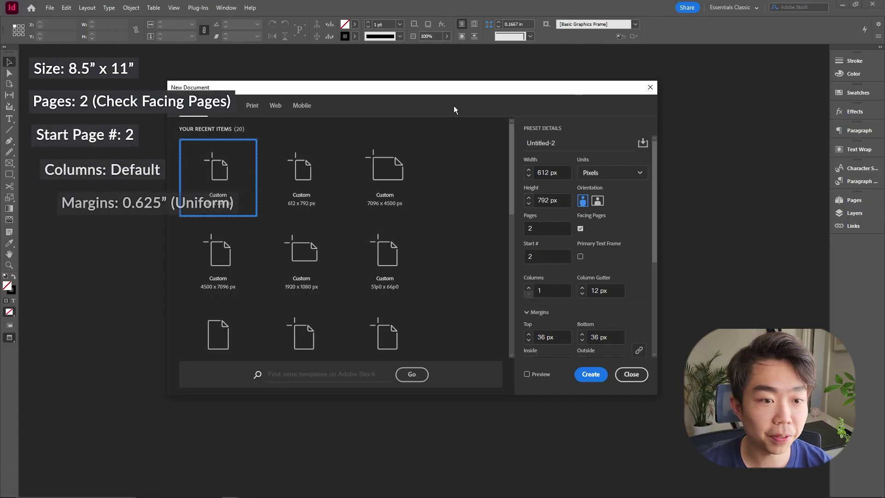
Create an 8.5×11 in, two-page facing document in inches, starting on page 2, with 0.625 in margins
{"action": "left_click_drag", "start_coordinate": [463, 90], "coordinate": [471, 88]}
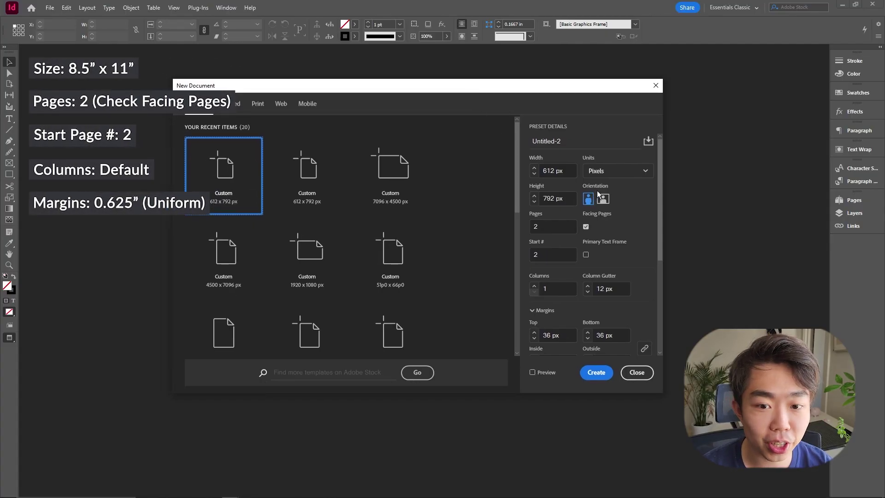
{"action": "left_click", "coordinate": [625, 174]}
{"action": "left_click", "coordinate": [628, 217]}
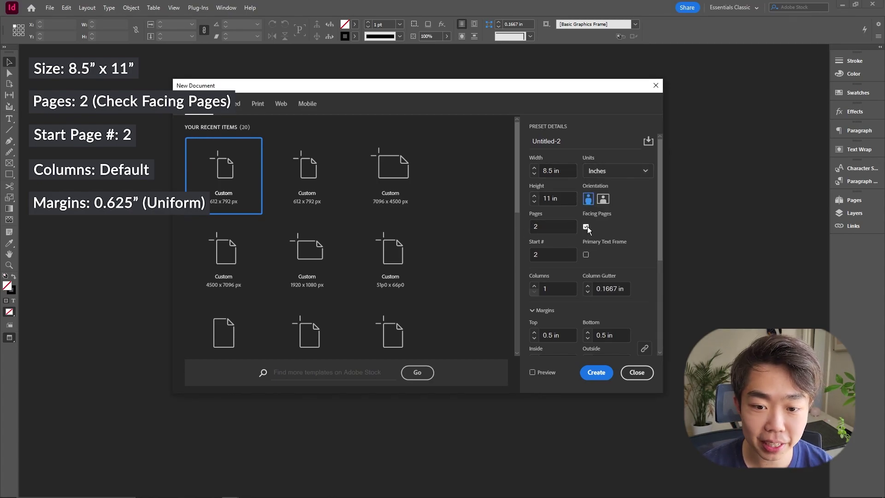
{"action": "scroll", "coordinate": [546, 253], "scroll_direction": "down", "scroll_amount": 3}
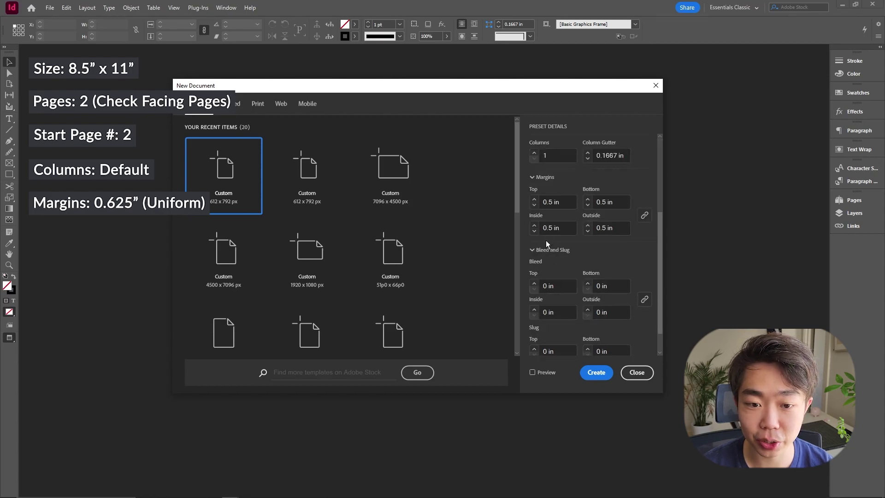
{"action": "left_click", "coordinate": [589, 267]}
{"action": "left_click", "coordinate": [589, 267]}
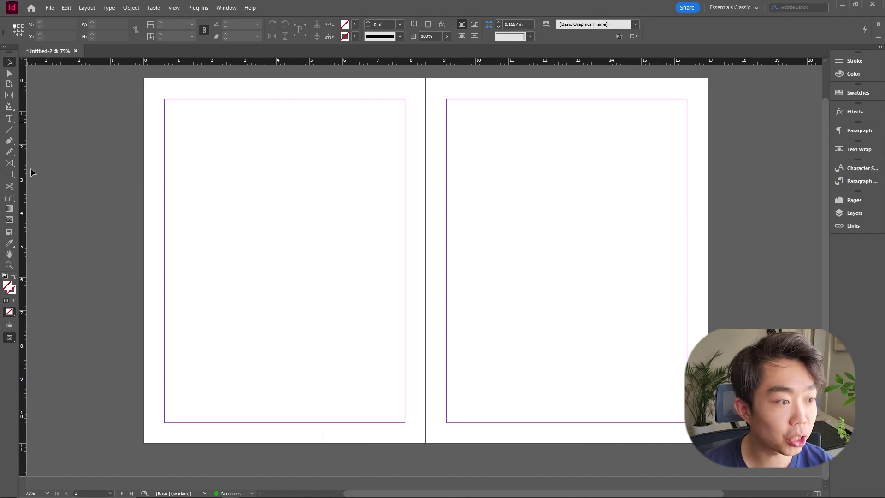
Draw a frame covering the whole left page and fill it with coral hex f56844
{"action": "left_click", "coordinate": [3, 173]}
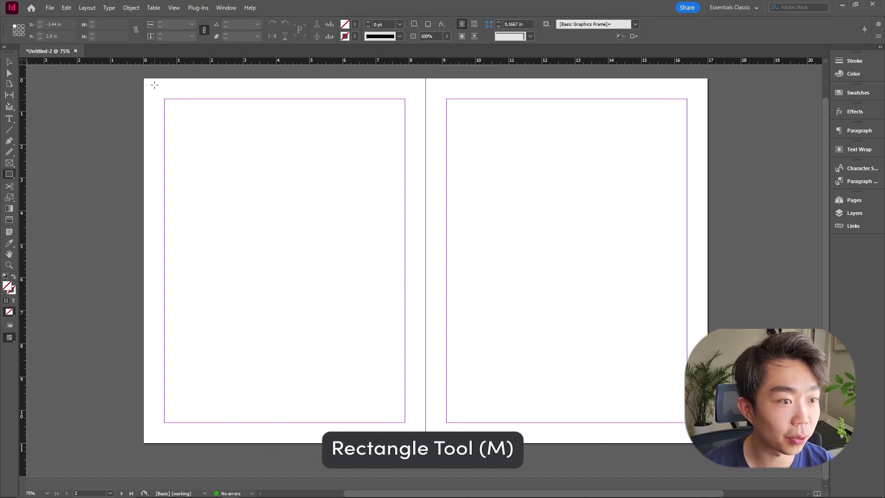
{"action": "left_click_drag", "start_coordinate": [143, 78], "coordinate": [426, 443]}
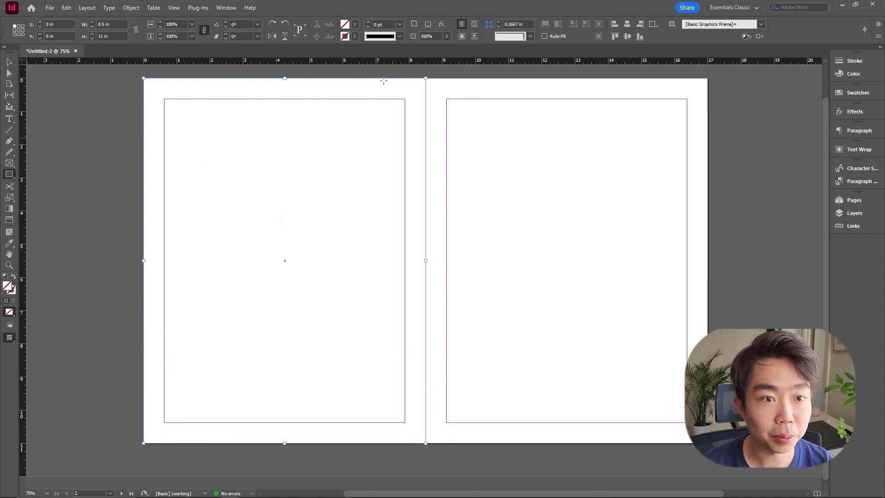
{"action": "double_click", "coordinate": [8, 288]}
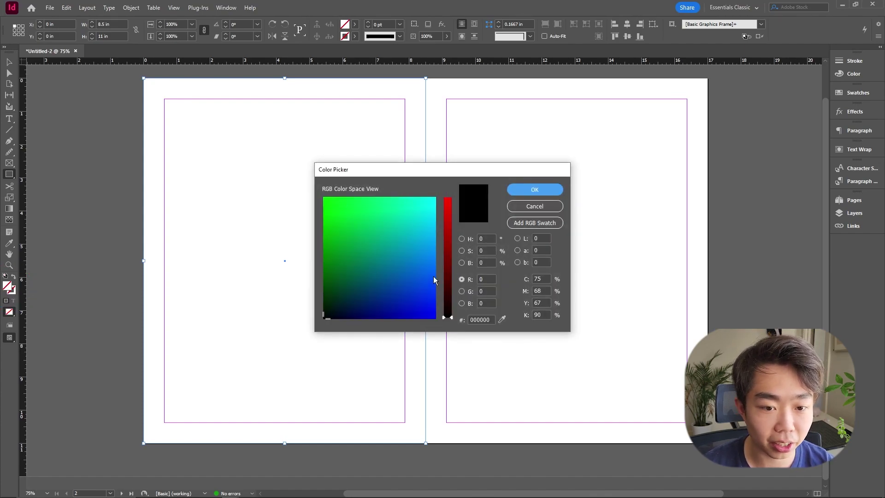
{"action": "key", "text": "Escape"}
{"action": "key", "text": "v"}
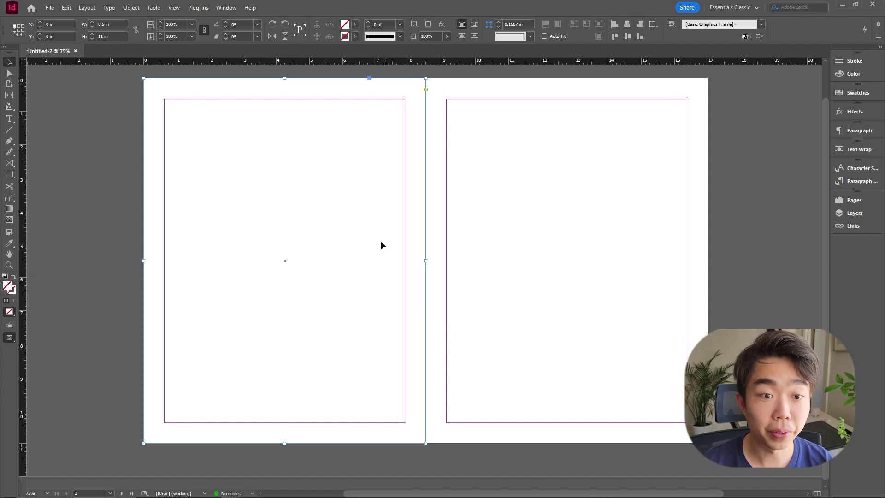
{"action": "double_click", "coordinate": [8, 287]}
{"action": "double_click", "coordinate": [494, 315]}
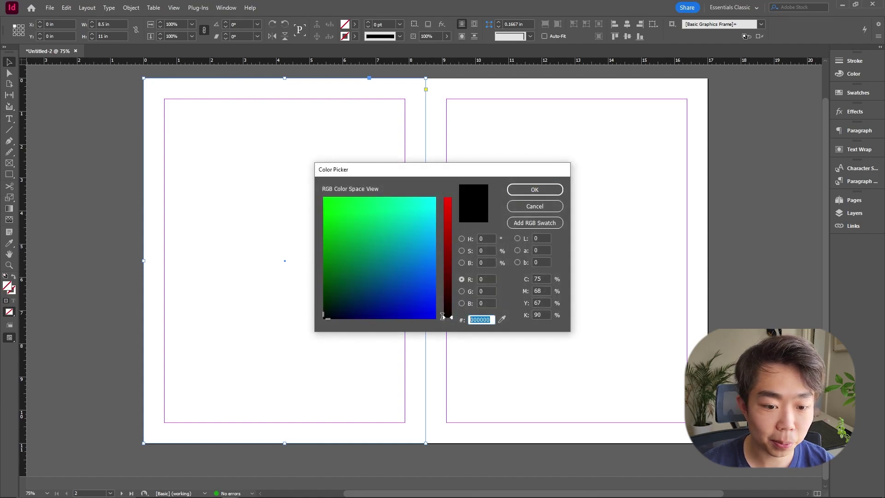
{"action": "type", "text": "f56844"}
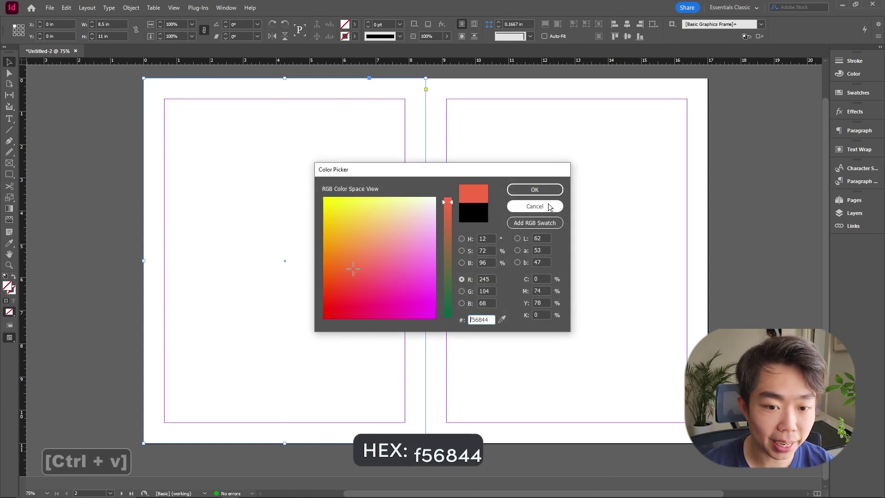
{"action": "left_click", "coordinate": [538, 190]}
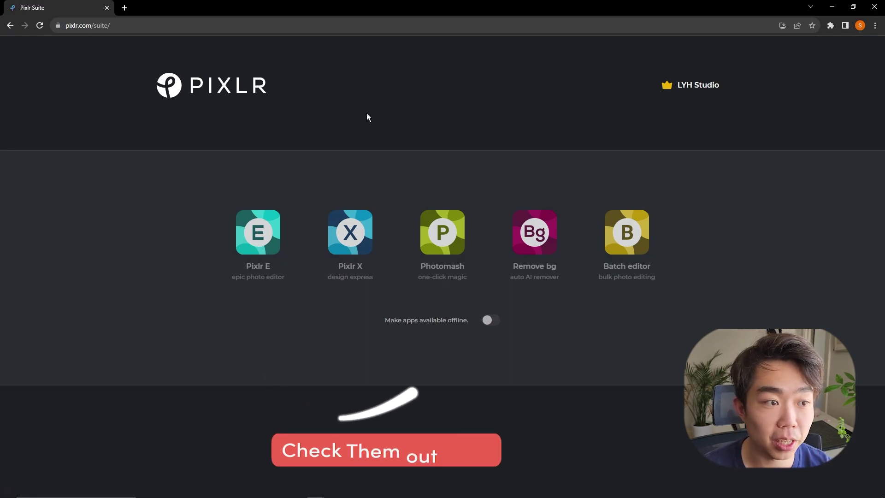
Upload four team photos to Pixlr Remove bg and save all the cut-outs as a zip
{"action": "left_click", "coordinate": [555, 252]}
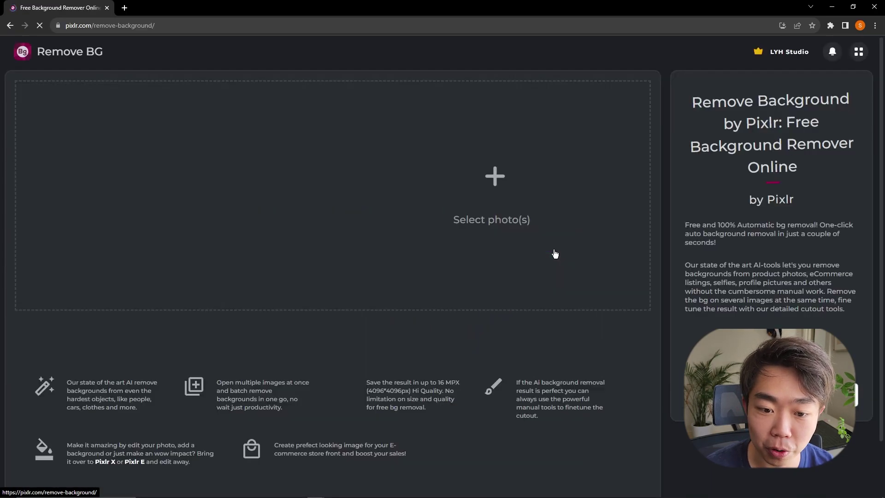
{"action": "left_click", "coordinate": [489, 190]}
{"action": "left_click", "coordinate": [108, 93]}
{"action": "left_click", "coordinate": [153, 98], "text": "ctrl"}
{"action": "left_click", "coordinate": [207, 94], "text": "ctrl"}
{"action": "left_click", "coordinate": [236, 95], "text": "ctrl"}
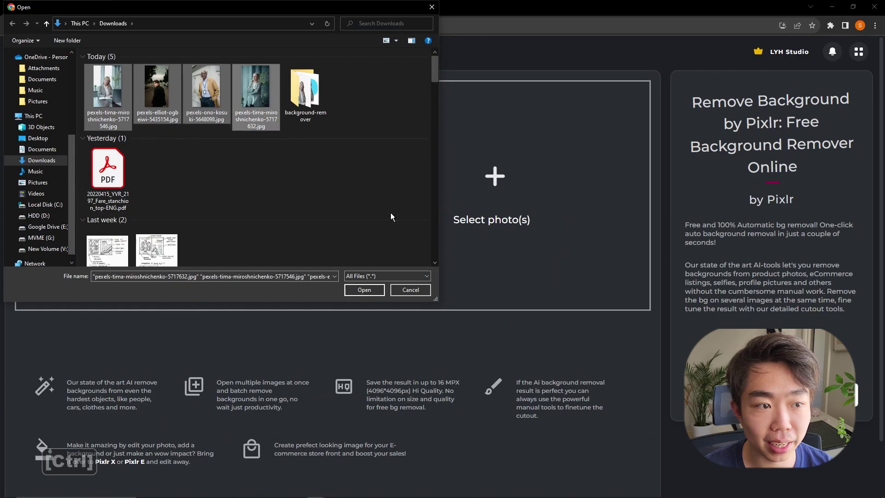
{"action": "left_click", "coordinate": [368, 290]}
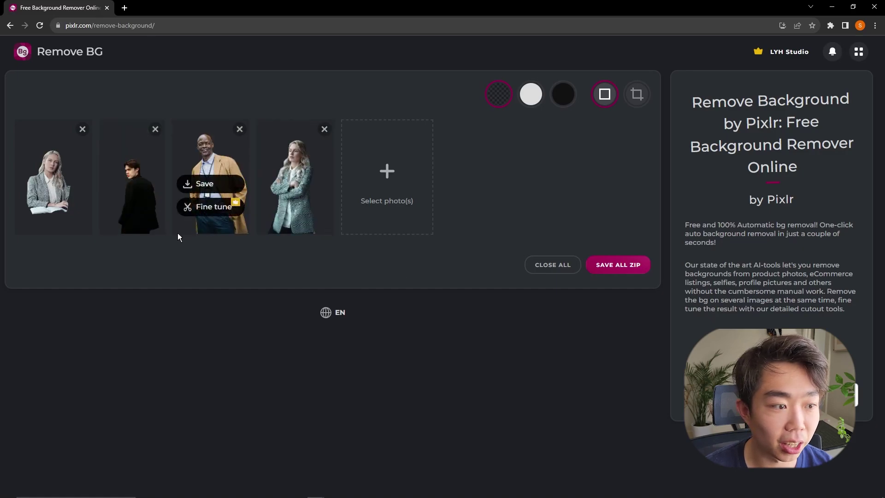
{"action": "mouse_move", "coordinate": [144, 177]}
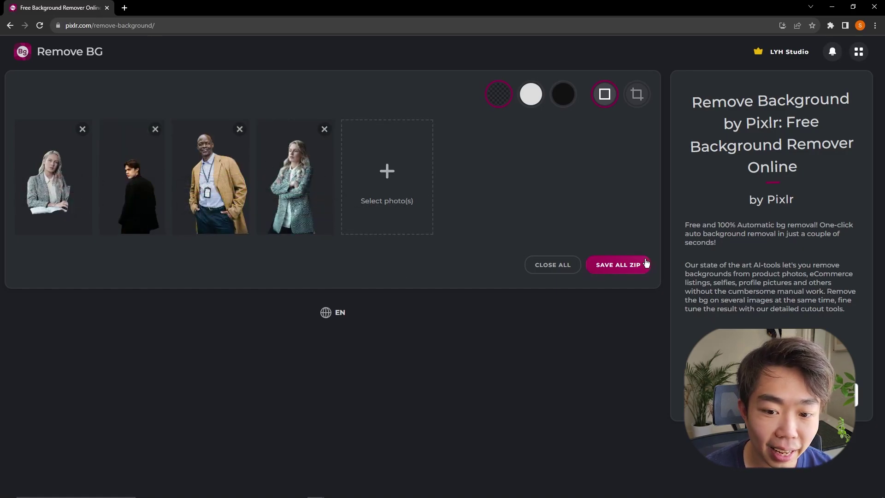
{"action": "left_click", "coordinate": [632, 267]}
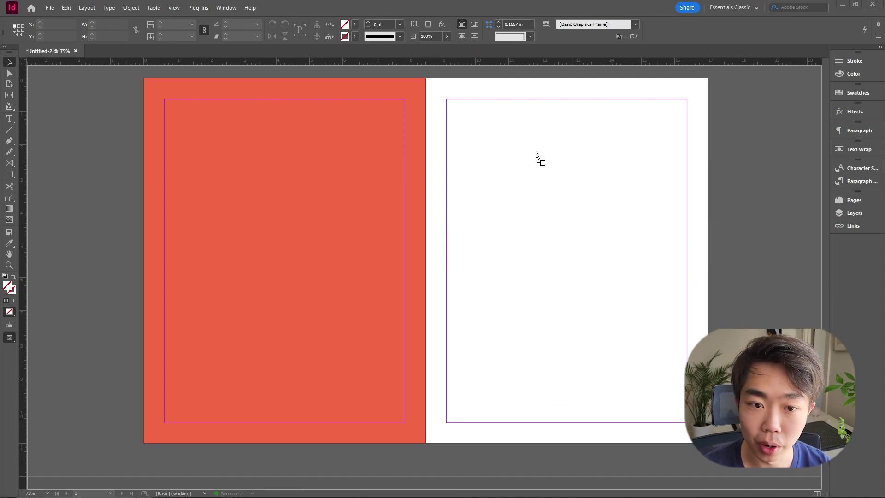
Place the woman cut-out and move it onto the coral left page
{"action": "left_click_drag", "start_coordinate": [489, 128], "coordinate": [641, 354]}
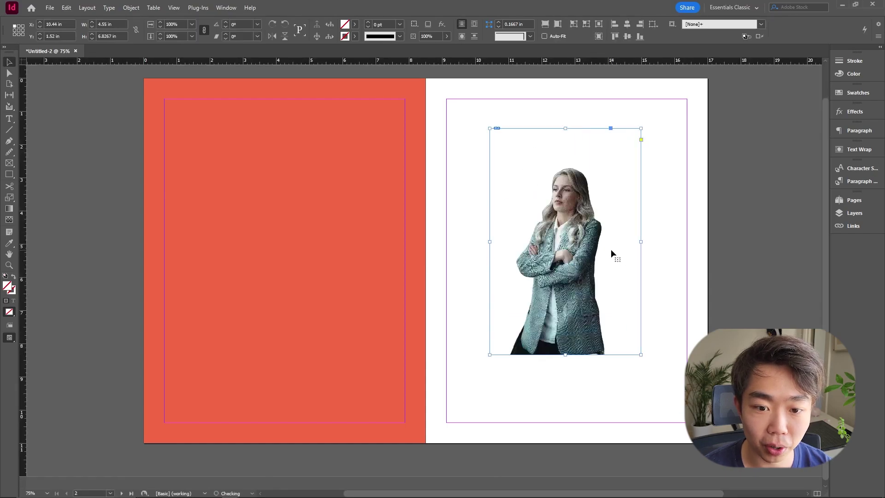
{"action": "left_click_drag", "start_coordinate": [611, 259], "coordinate": [314, 257]}
{"action": "left_click", "coordinate": [506, 206]}
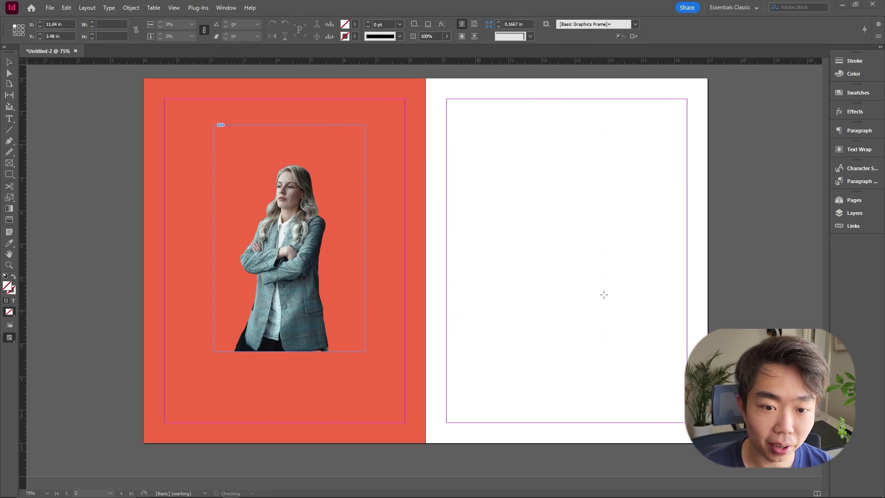
Place the black-coat and tan-coat men cut-outs side by side on the right page
{"action": "left_click_drag", "start_coordinate": [582, 329], "coordinate": [446, 108]}
{"action": "left_click_drag", "start_coordinate": [591, 114], "coordinate": [744, 346]}
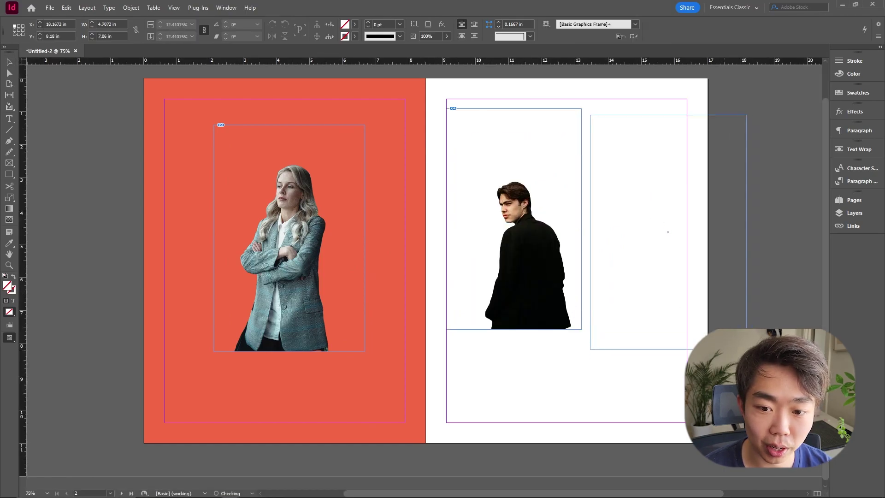
{"action": "left_click_drag", "start_coordinate": [715, 304], "coordinate": [673, 293]}
{"action": "left_click", "coordinate": [761, 228]}
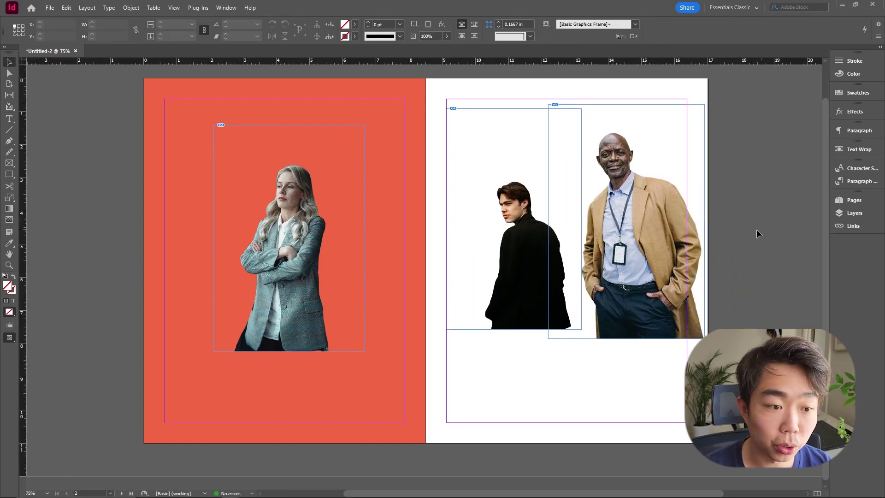
Nudge the woman up and left and refit the content of the frame behind her
{"action": "left_click_drag", "start_coordinate": [363, 358], "coordinate": [333, 325]}
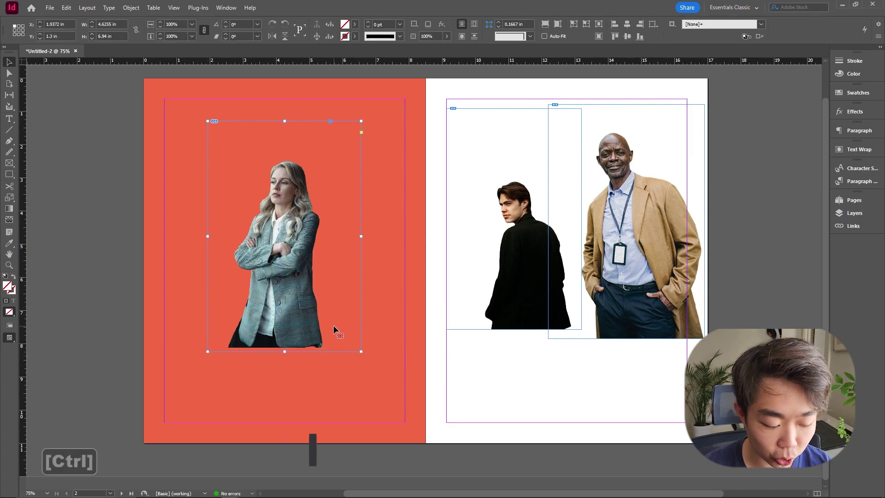
{"action": "left_click", "coordinate": [333, 325], "text": "ctrl"}
{"action": "key", "text": "ctrl+alt+shift+c"}
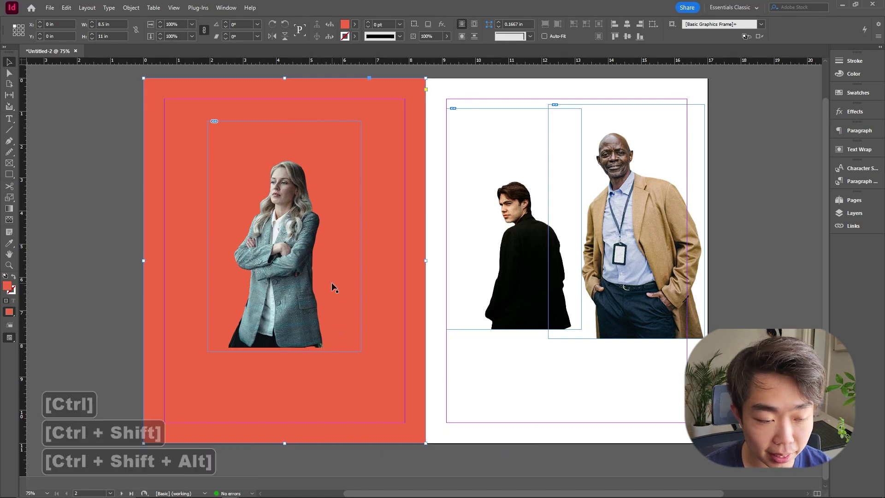
{"action": "key", "text": "ctrl+alt+shift+e"}
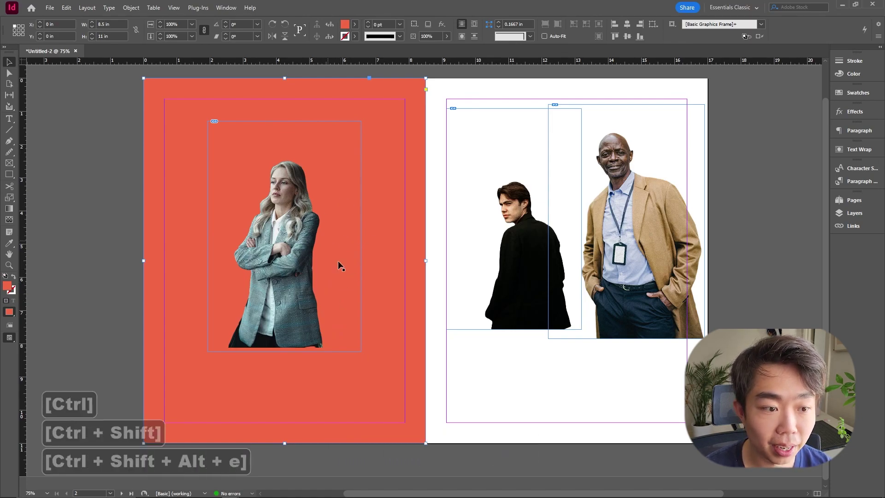
{"action": "left_click", "coordinate": [530, 359]}
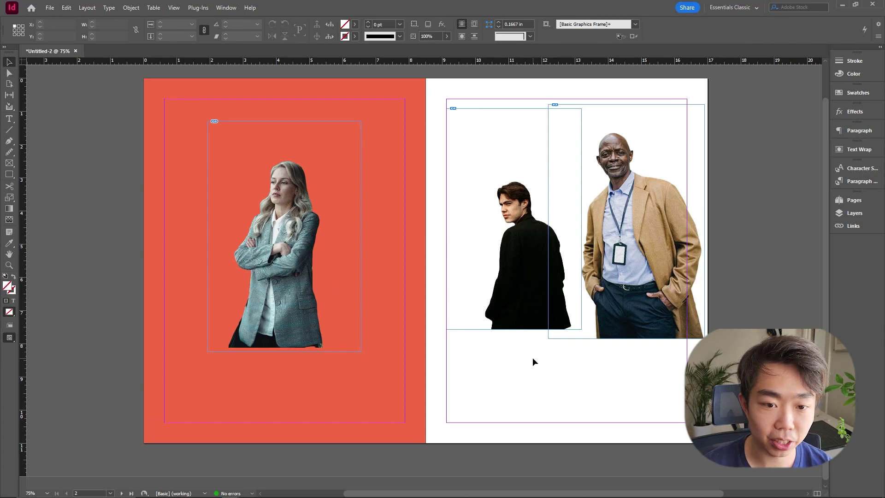
Enlarge the black-coat man slightly and move both men onto the coral page beside the woman
{"action": "left_click", "coordinate": [526, 302]}
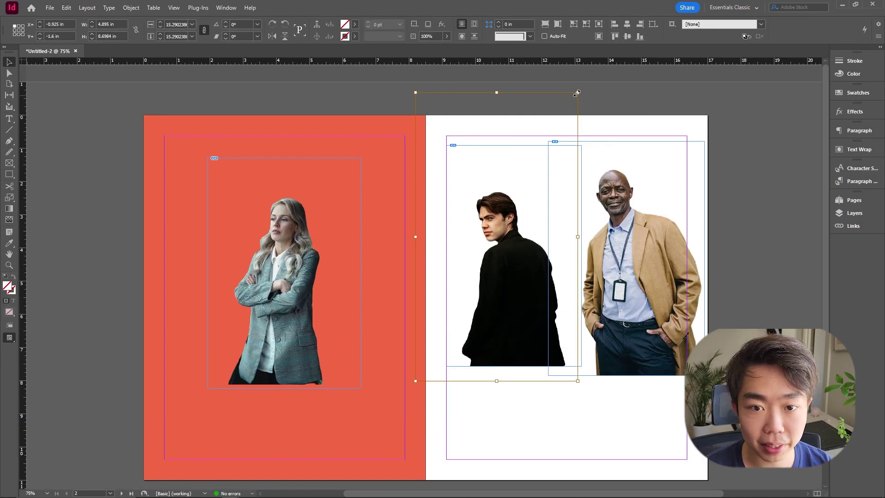
{"action": "left_click_drag", "start_coordinate": [578, 93], "coordinate": [586, 77]}
{"action": "left_click_drag", "start_coordinate": [516, 283], "coordinate": [508, 287]}
{"action": "left_click_drag", "start_coordinate": [535, 334], "coordinate": [249, 354]}
{"action": "left_click_drag", "start_coordinate": [660, 300], "coordinate": [353, 378]}
Mirror the tan-coat man horizontally and move him to the group's right side
{"action": "scroll", "coordinate": [479, 265], "scroll_direction": "down", "scroll_amount": 1}
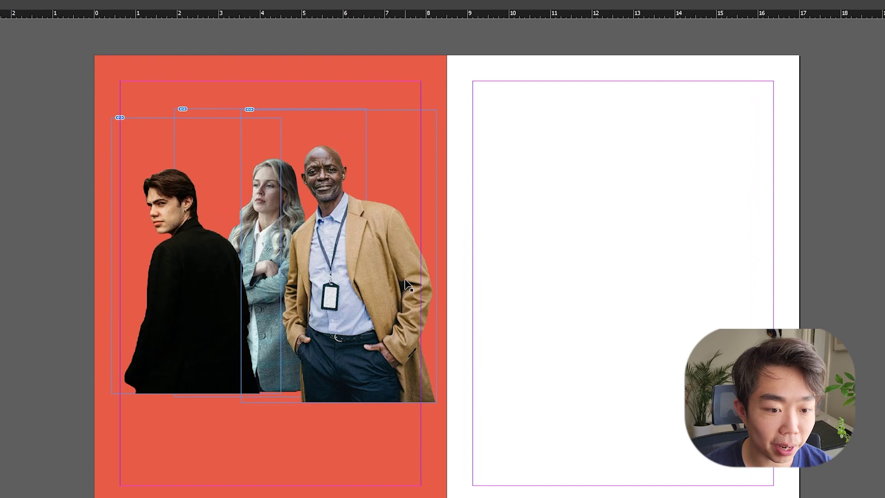
{"action": "left_click", "coordinate": [355, 172]}
{"action": "mouse_move", "coordinate": [402, 230]}
{"action": "left_mouse_down"}
{"action": "mouse_move", "coordinate": [434, 228]}
{"action": "mouse_move", "coordinate": [405, 247]}
{"action": "left_mouse_up"}
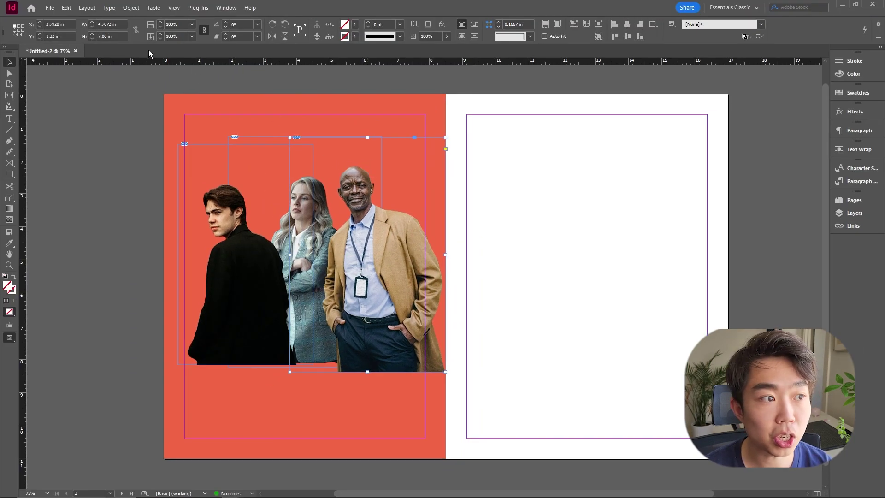
{"action": "left_click", "coordinate": [92, 0]}
{"action": "mouse_move", "coordinate": [141, 18]}
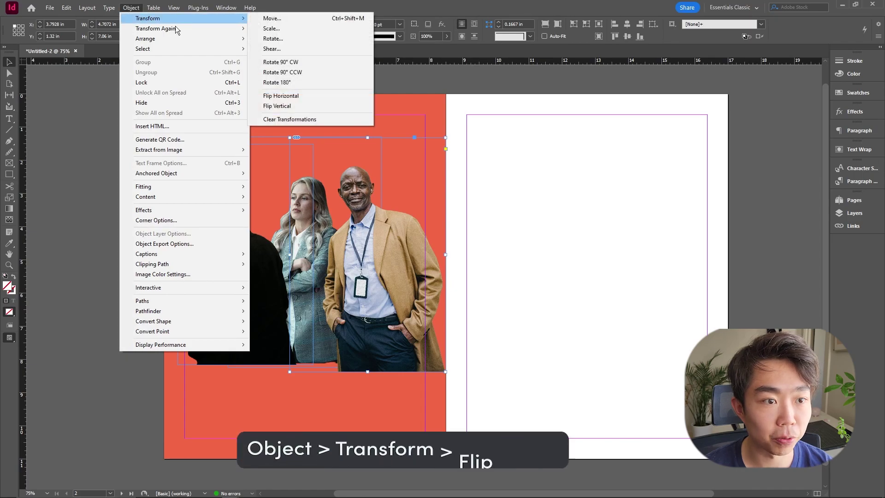
{"action": "left_click", "coordinate": [345, 96]}
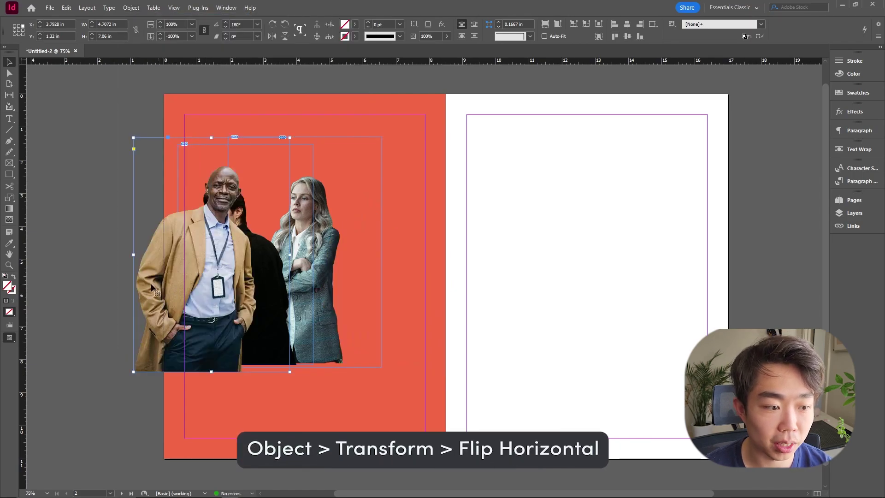
{"action": "left_click_drag", "start_coordinate": [217, 298], "coordinate": [394, 301]}
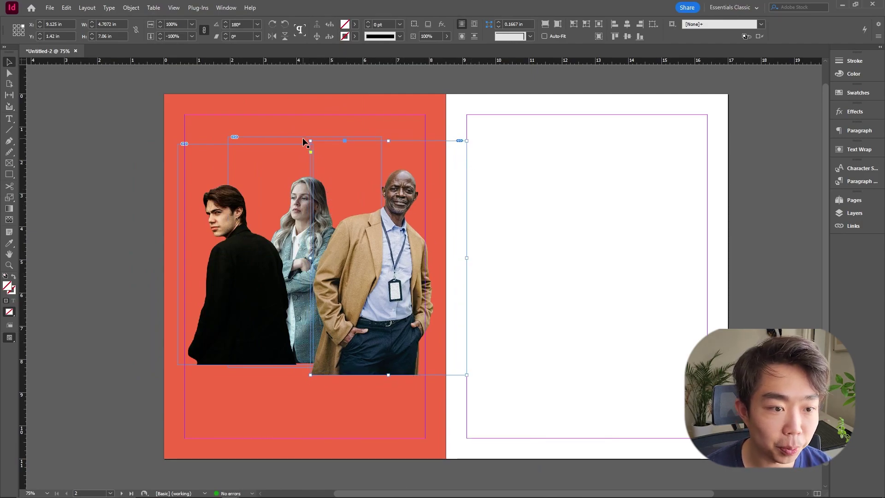
Bring the woman's cut-out to the front with Arrange > Bring to Front
{"action": "left_click", "coordinate": [342, 167]}
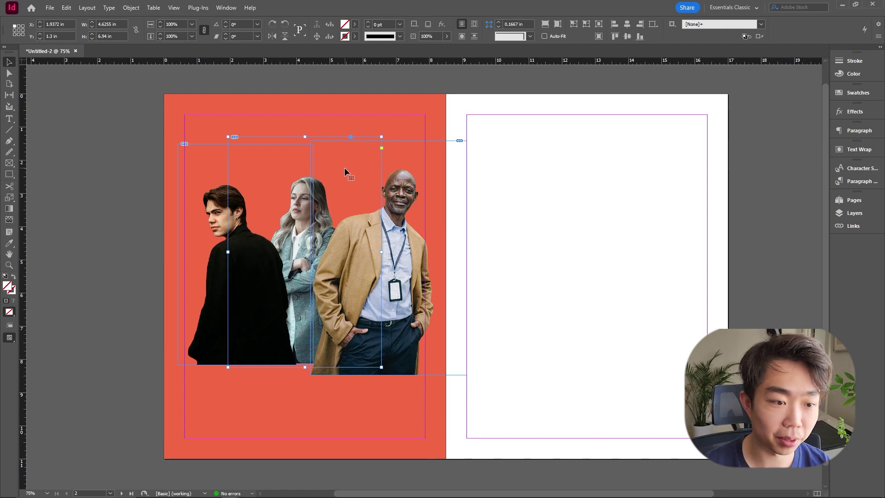
{"action": "right_click", "coordinate": [301, 140]}
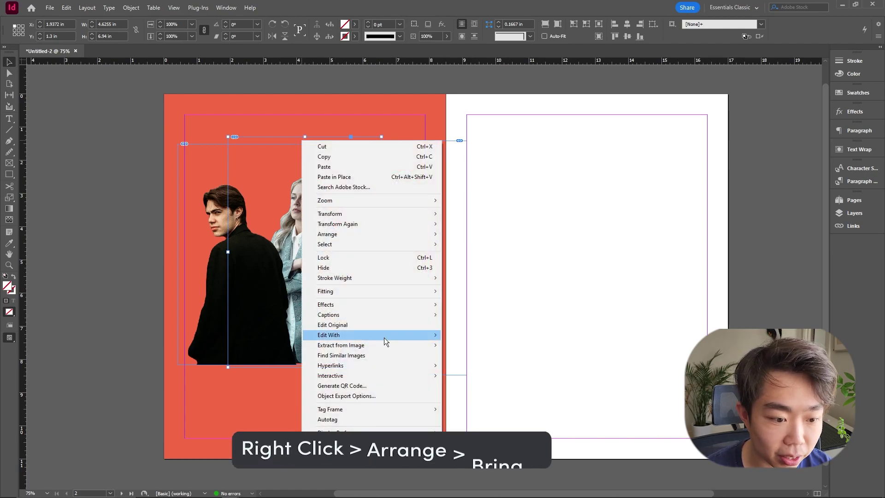
{"action": "mouse_move", "coordinate": [389, 234]}
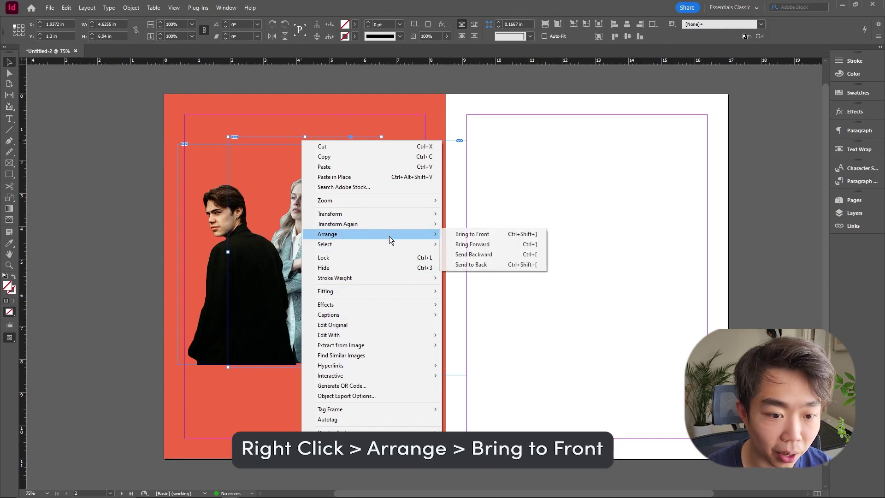
{"action": "left_click", "coordinate": [467, 236]}
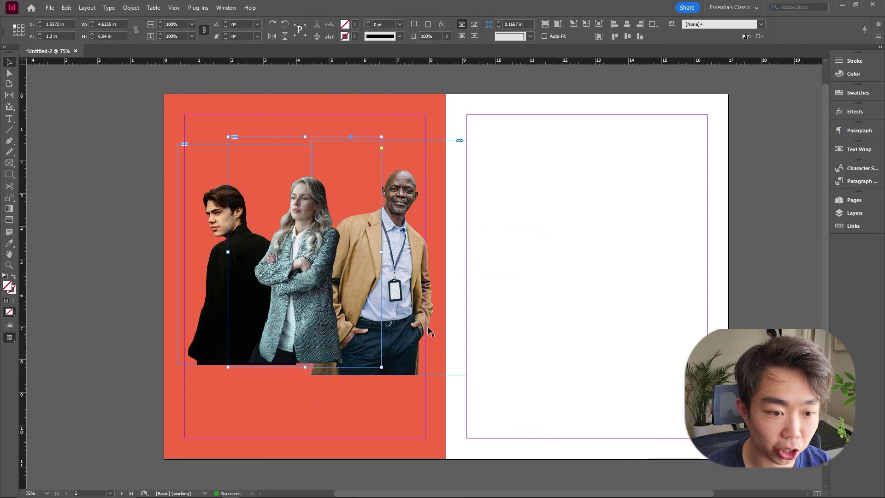
Shrink the man on the right proportionally and refit his image to the smaller frame
{"action": "left_click_drag", "start_coordinate": [464, 375], "coordinate": [445, 349]}
{"action": "key", "text": "ctrl+shift+alt+c"}
{"action": "key", "text": "ctrl+alt+shift+c"}
{"action": "left_click_drag", "start_coordinate": [413, 297], "coordinate": [414, 298]}
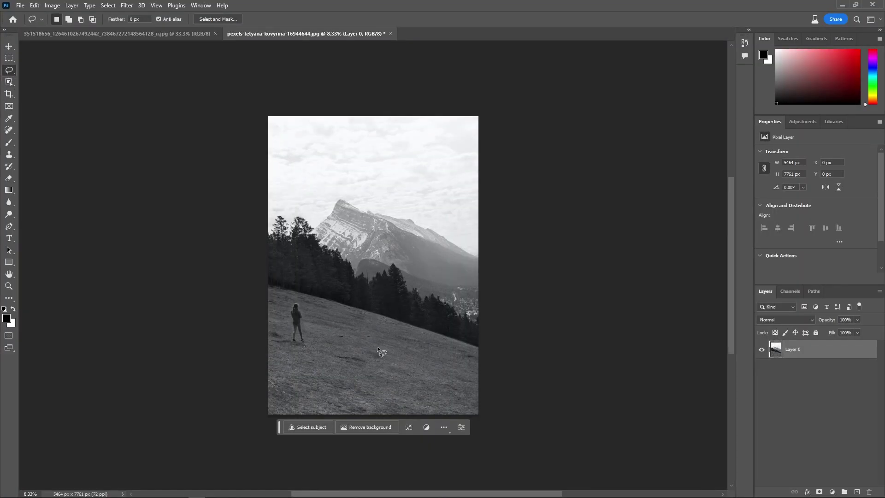
Lasso the lone hillside figure and generate 'family of people' with Generative Fill
{"action": "mouse_move", "coordinate": [320, 349]}
{"action": "left_mouse_down"}
{"action": "mouse_move", "coordinate": [345, 304]}
{"action": "mouse_move", "coordinate": [323, 349]}
{"action": "left_mouse_up"}
{"action": "left_click", "coordinate": [253, 369]}
{"action": "type", "text": "family of people"}
{"action": "left_click", "coordinate": [386, 363]}
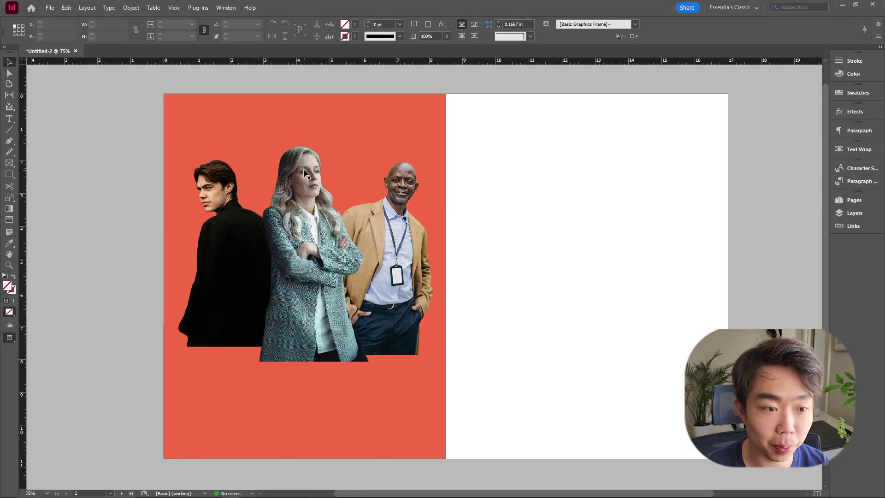
Select the woman's cut-out and add a Drop Shadow from the Effects panel
{"action": "left_click", "coordinate": [304, 173]}
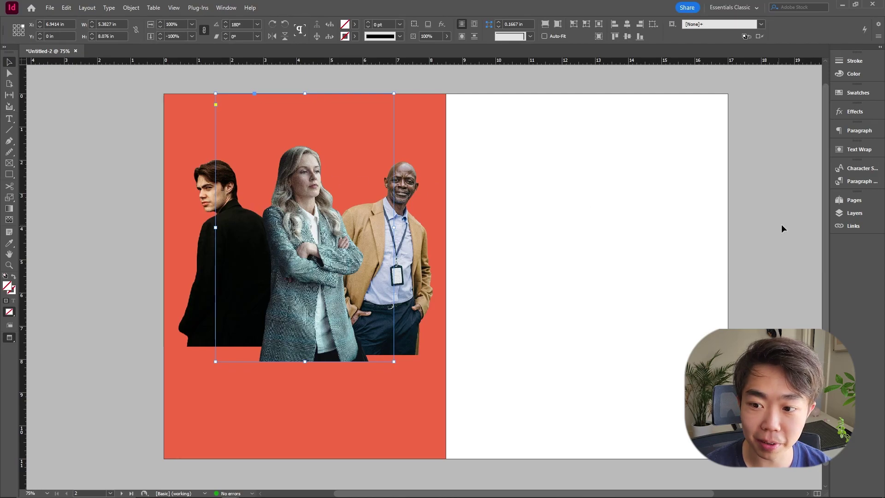
{"action": "left_click", "coordinate": [858, 112]}
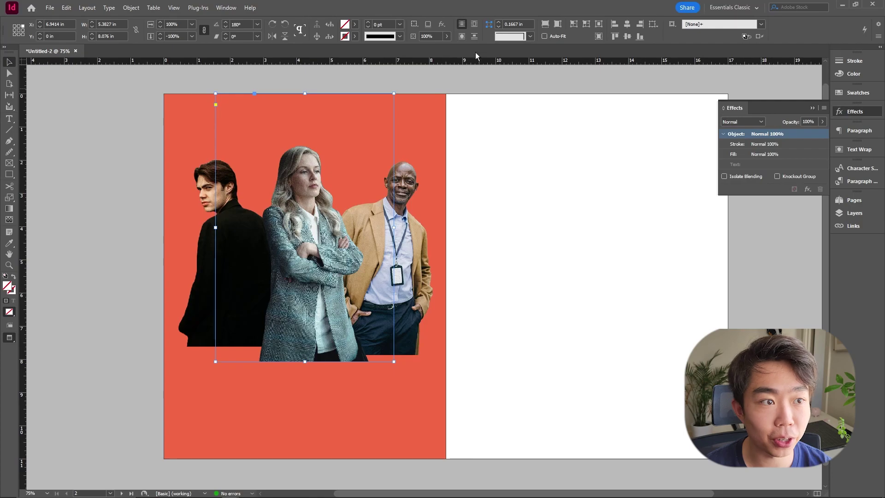
{"action": "left_click", "coordinate": [239, 10]}
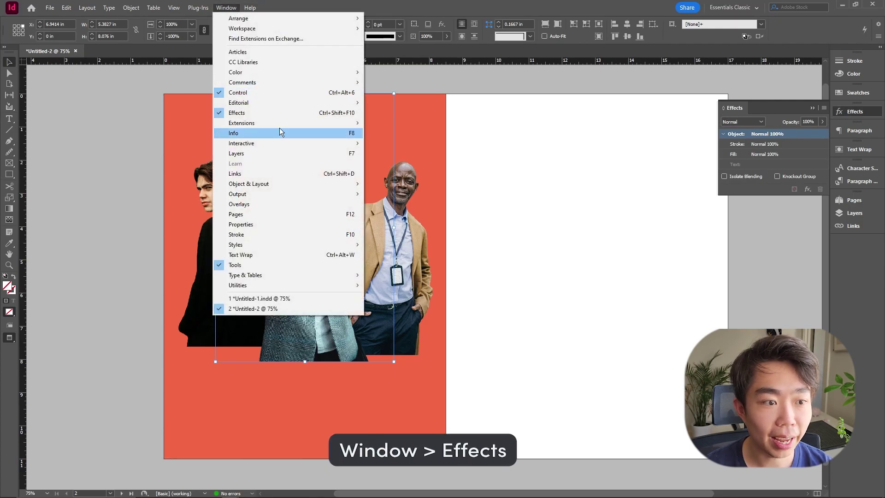
{"action": "left_click", "coordinate": [259, 114]}
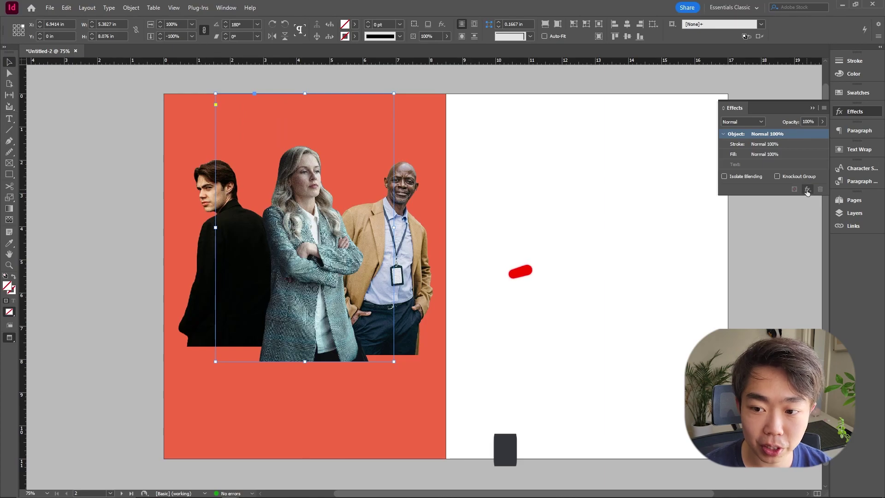
{"action": "left_click", "coordinate": [806, 189]}
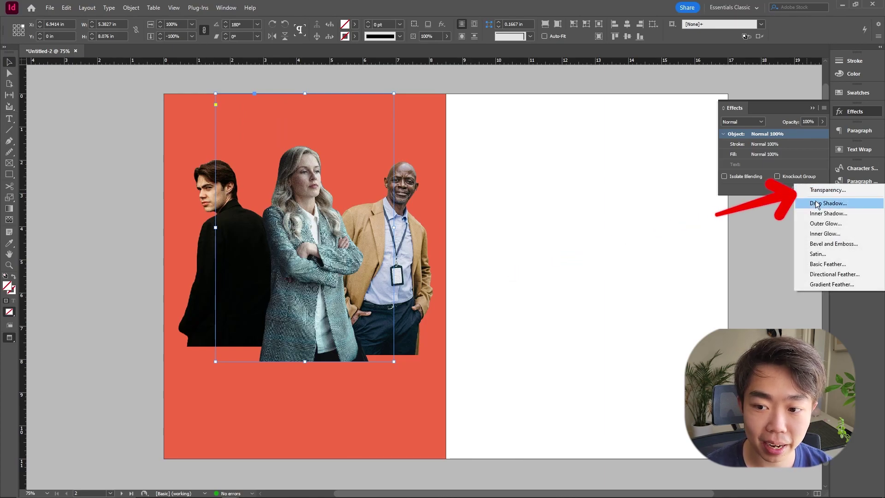
{"action": "left_click", "coordinate": [816, 202]}
Set the shadow to Paper white, Normal mode, 100% opacity and 100% spread
{"action": "left_click_drag", "start_coordinate": [609, 233], "coordinate": [585, 191]}
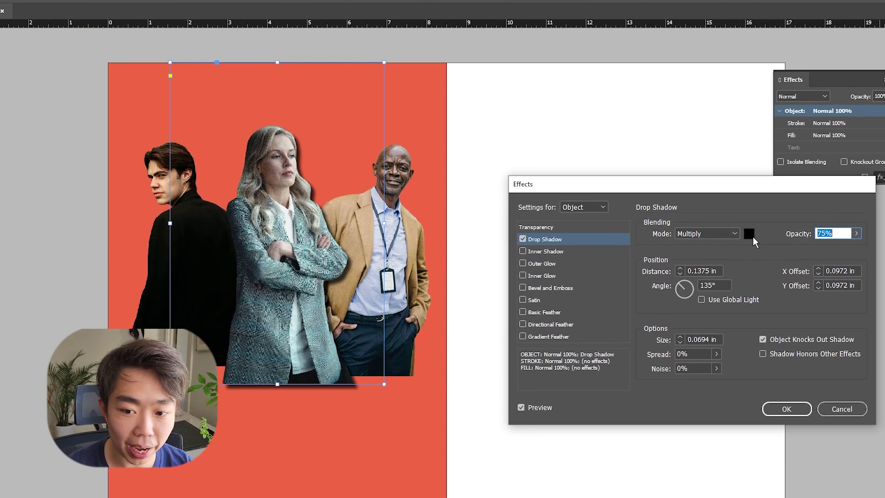
{"action": "left_click", "coordinate": [750, 236]}
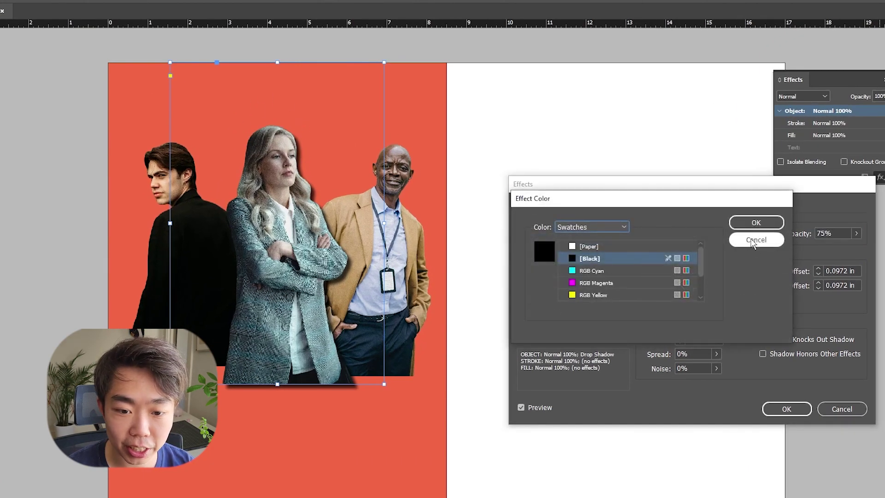
{"action": "left_click", "coordinate": [693, 245]}
{"action": "left_click", "coordinate": [756, 224]}
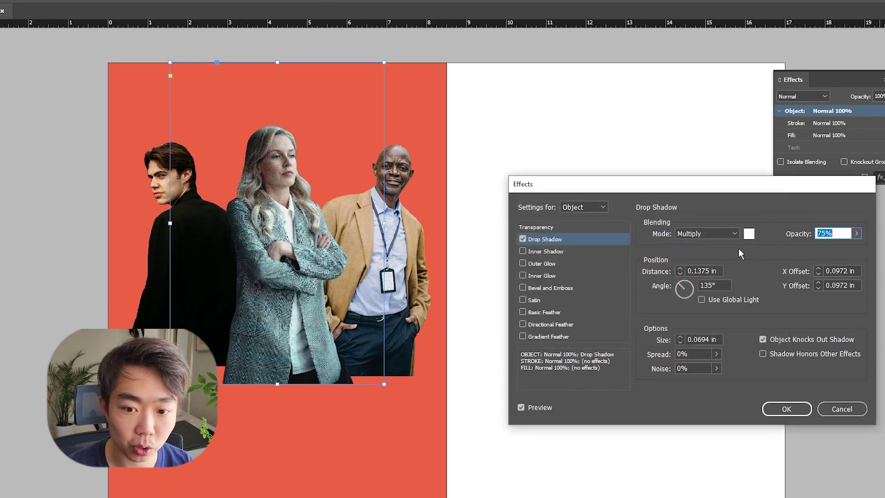
{"action": "left_click", "coordinate": [734, 234]}
{"action": "left_click", "coordinate": [718, 245]}
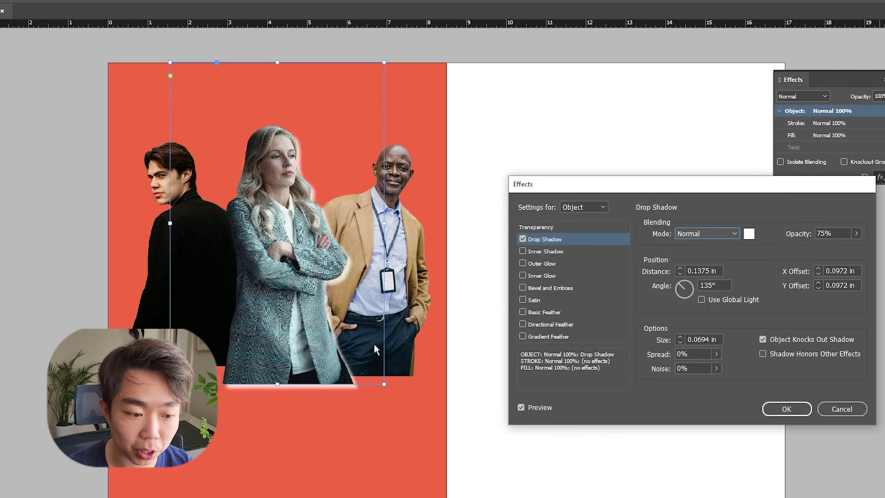
{"action": "left_click", "coordinate": [856, 233]}
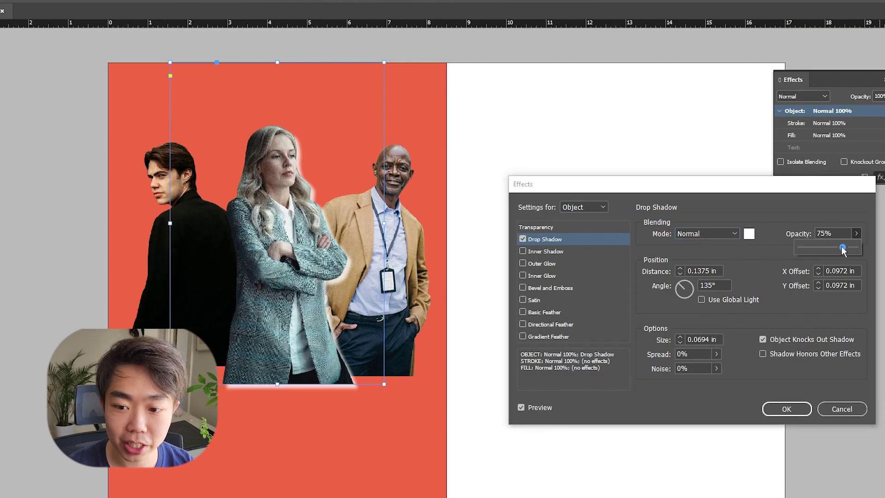
{"action": "left_click_drag", "start_coordinate": [843, 246], "coordinate": [859, 246]}
{"action": "left_click", "coordinate": [765, 250]}
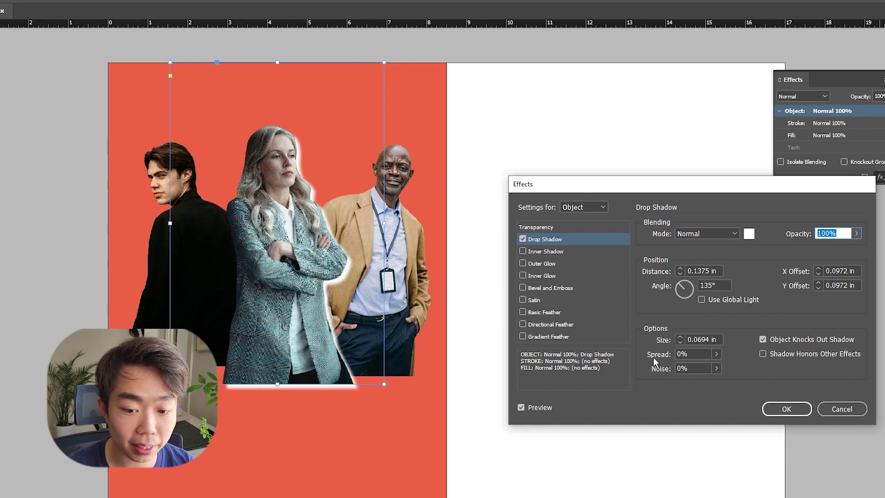
{"action": "left_click", "coordinate": [716, 354]}
{"action": "left_click_drag", "start_coordinate": [658, 369], "coordinate": [732, 369]}
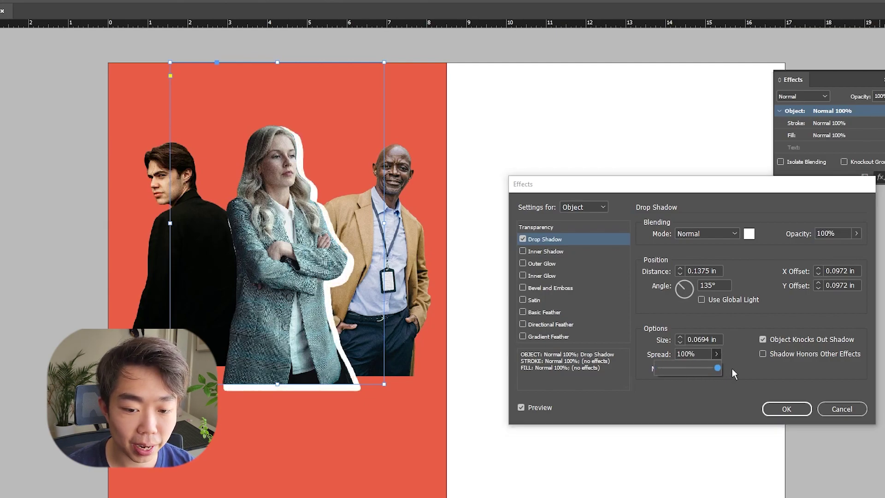
{"action": "left_click", "coordinate": [742, 360]}
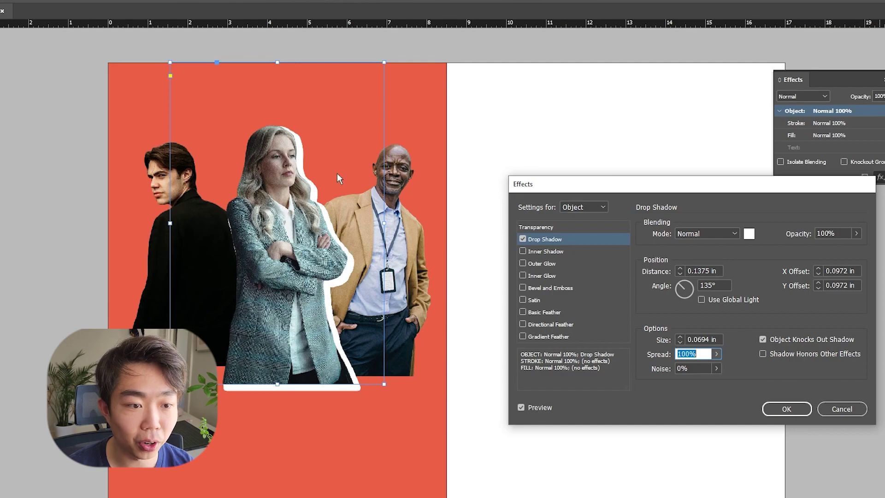
Give the shadow a 0.125 in size with zero X and Y offsets and apply it
{"action": "left_click", "coordinate": [680, 337]}
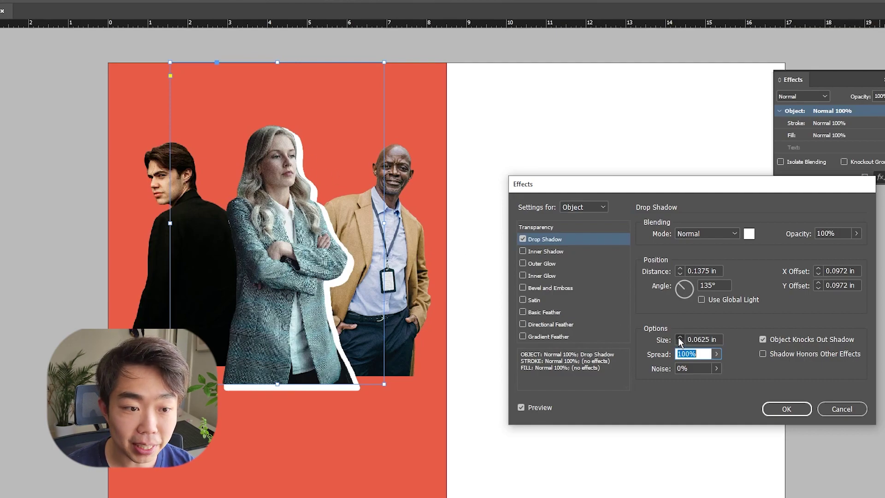
{"action": "left_click", "coordinate": [679, 337]}
{"action": "left_click", "coordinate": [679, 337]}
{"action": "left_click", "coordinate": [679, 343]}
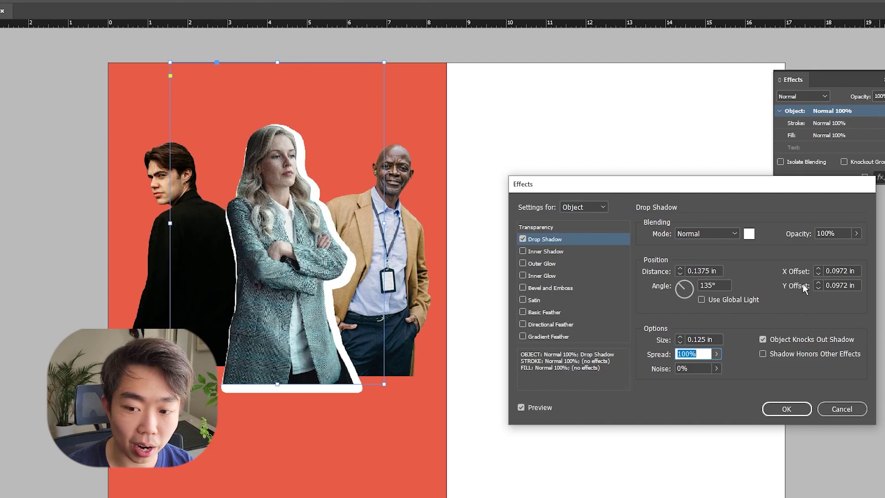
{"action": "left_click", "coordinate": [819, 274]}
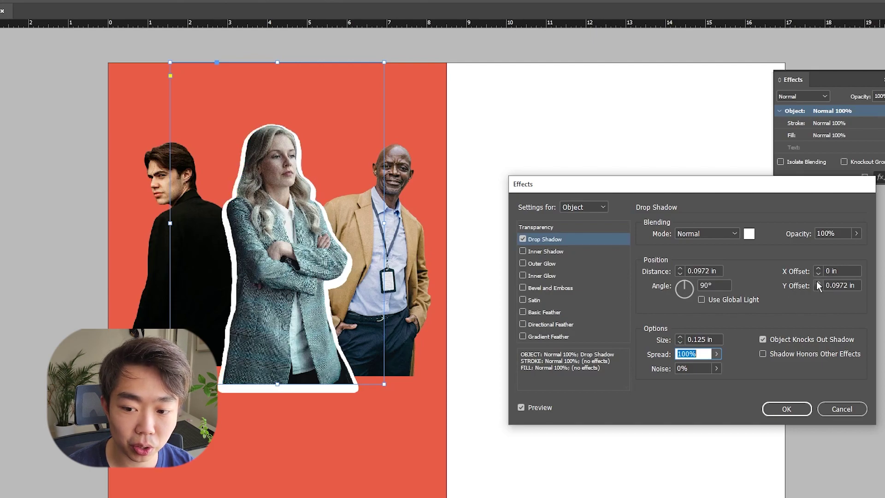
{"action": "left_click", "coordinate": [818, 289]}
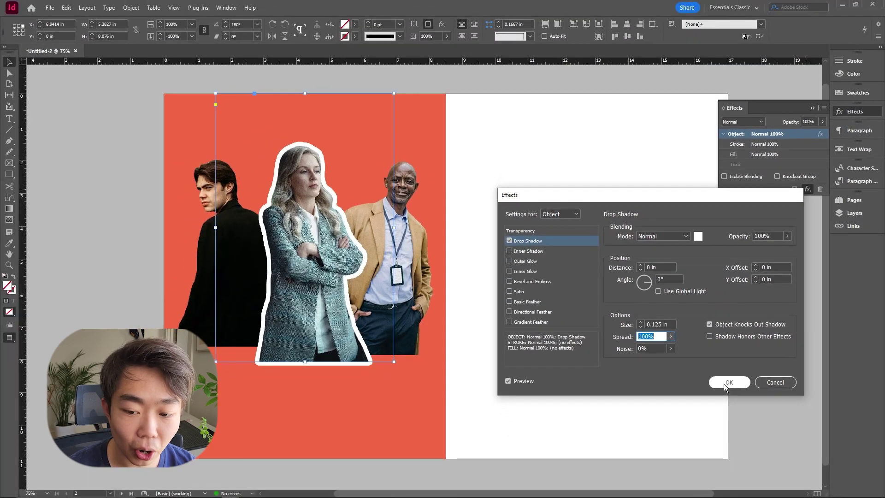
{"action": "left_click", "coordinate": [780, 410]}
Select the right man's cut-out and add a Drop Shadow to it
{"action": "left_click", "coordinate": [563, 271]}
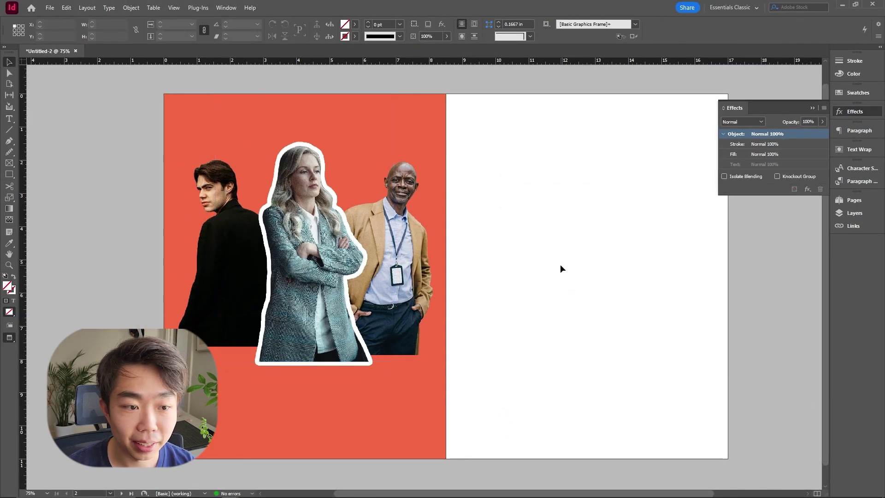
{"action": "left_click", "coordinate": [425, 240]}
{"action": "left_click", "coordinate": [526, 198]}
{"action": "left_click", "coordinate": [410, 187]}
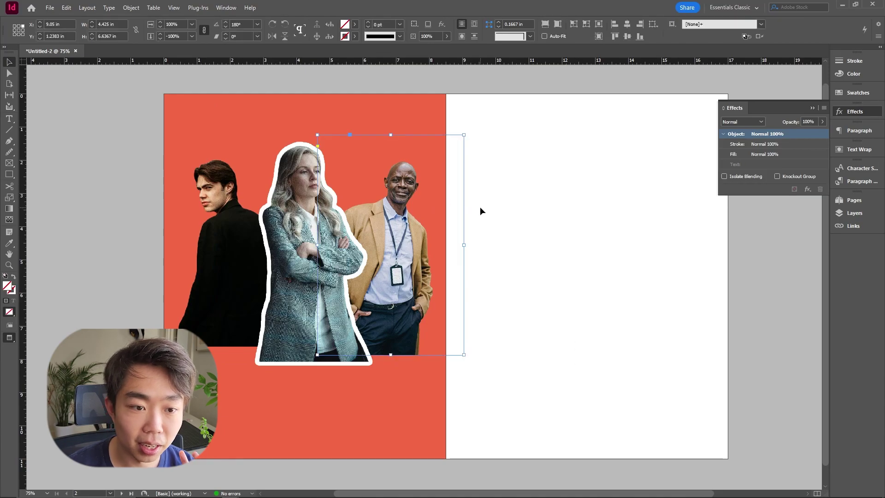
{"action": "left_click", "coordinate": [808, 189]}
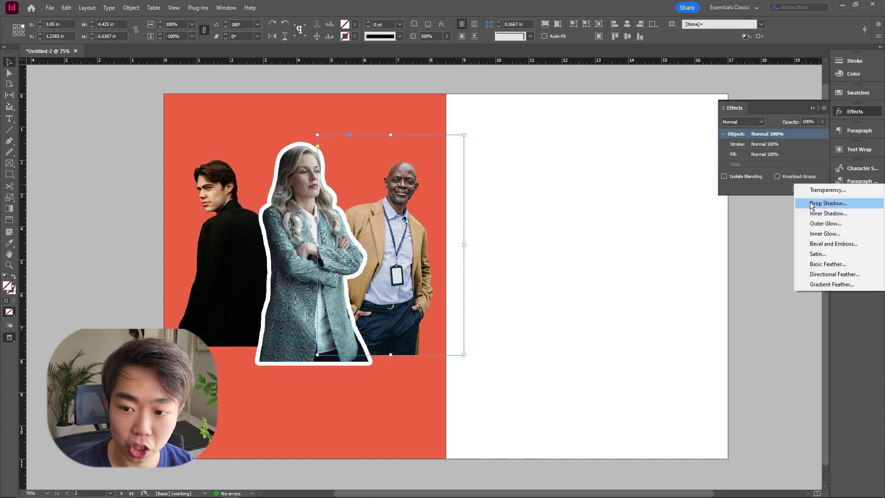
{"action": "left_click", "coordinate": [812, 204]}
Set his shadow to Paper white, Normal mode, 100% opacity and 100% spread
{"action": "left_click", "coordinate": [698, 236]}
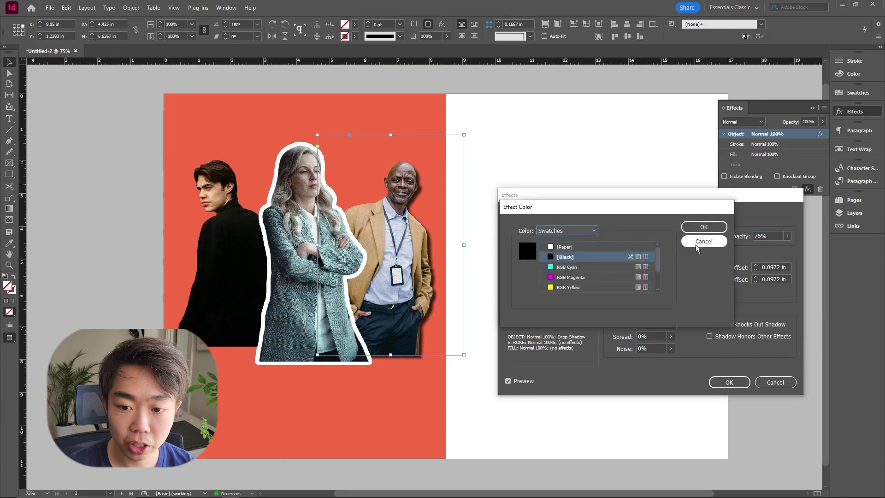
{"action": "left_click", "coordinate": [612, 246]}
{"action": "left_click", "coordinate": [703, 225]}
{"action": "left_click", "coordinate": [685, 237]}
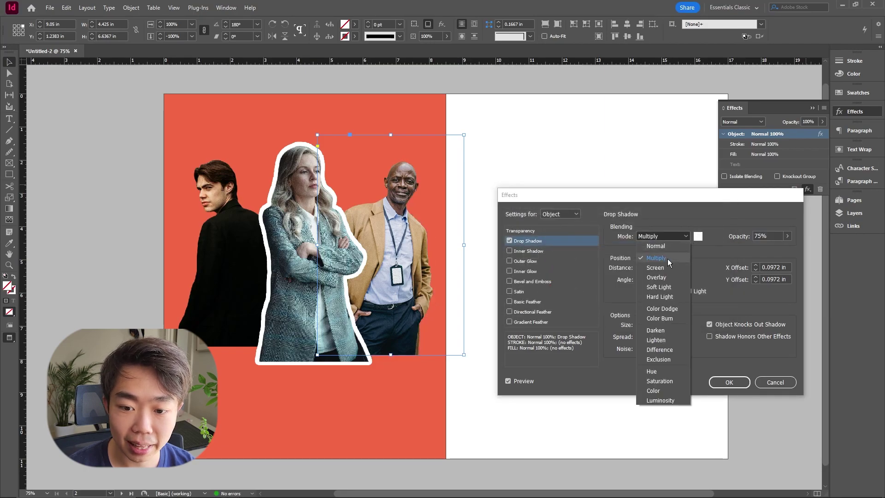
{"action": "left_click", "coordinate": [656, 245]}
{"action": "left_click", "coordinate": [787, 236]}
{"action": "left_click", "coordinate": [776, 247]}
{"action": "left_click_drag", "start_coordinate": [668, 338], "coordinate": [677, 348]}
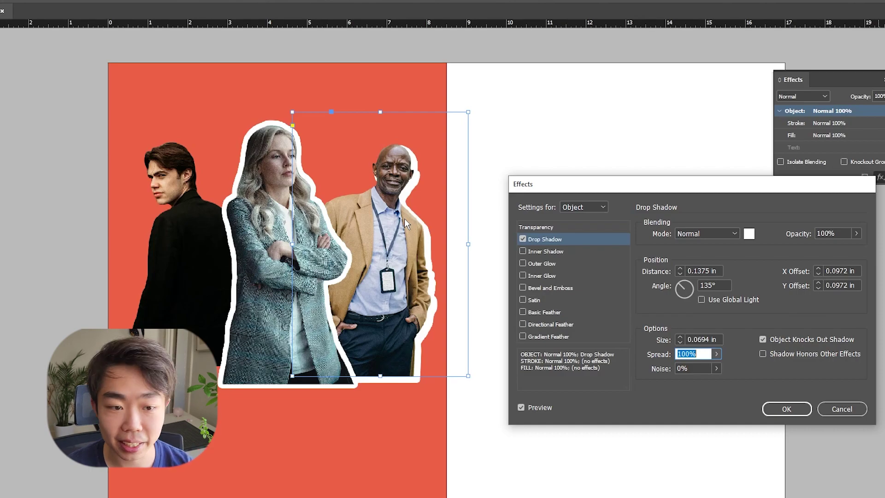
Tune his shadow offsets to X 0.125 in and Y 0.0625 in, then apply
{"action": "left_click", "coordinate": [819, 283]}
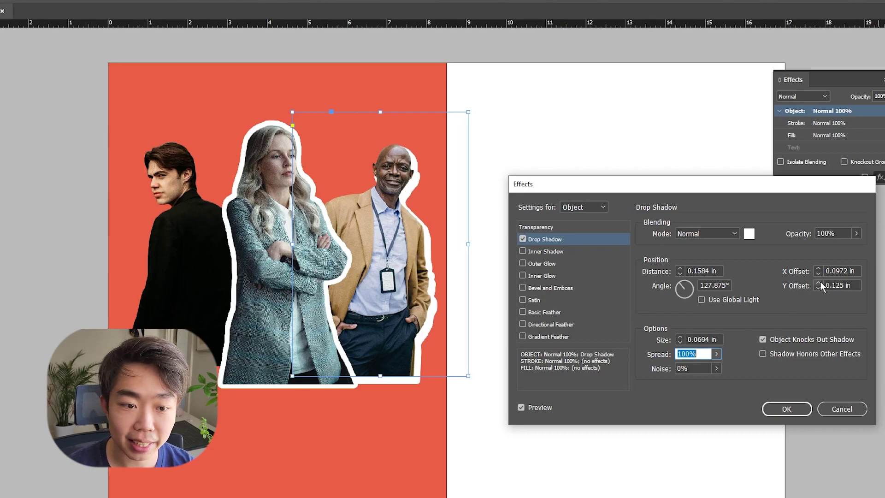
{"action": "left_click", "coordinate": [819, 283]}
{"action": "left_click", "coordinate": [815, 289]}
{"action": "left_click", "coordinate": [815, 289]}
{"action": "left_click", "coordinate": [819, 269]}
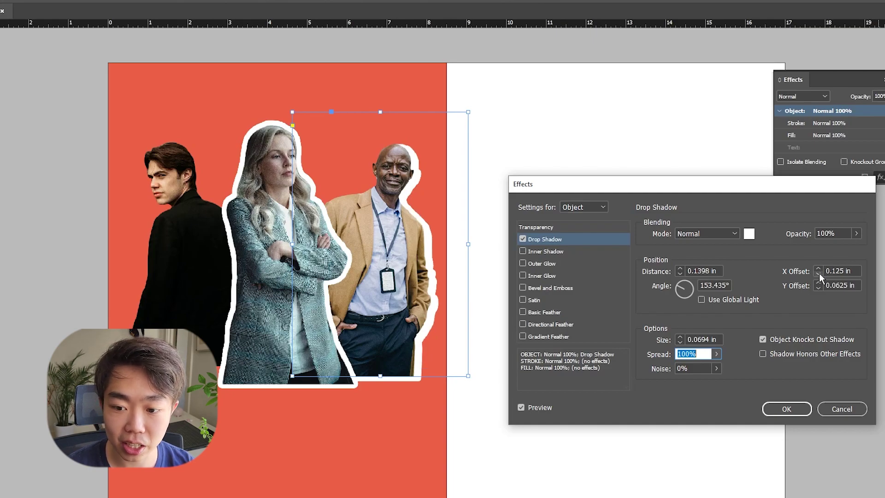
{"action": "left_click", "coordinate": [820, 273]}
{"action": "left_click", "coordinate": [820, 269]}
{"action": "left_click", "coordinate": [820, 270]}
{"action": "left_click", "coordinate": [820, 269]}
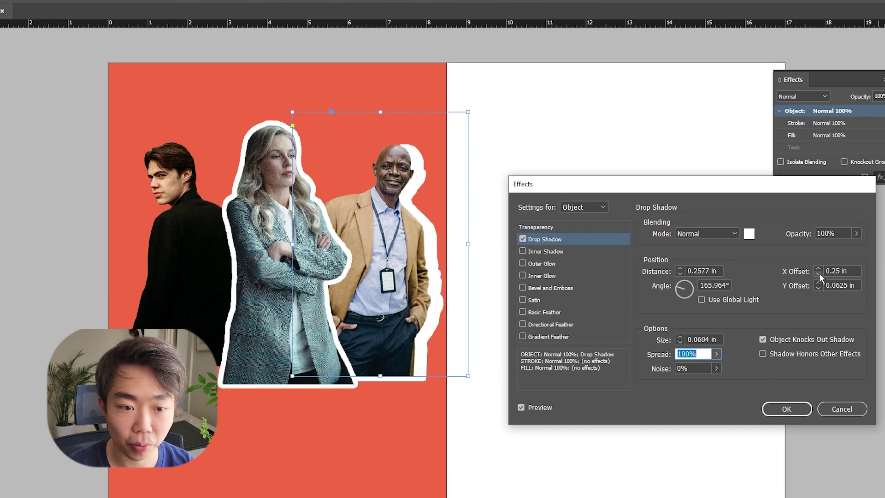
{"action": "double_click", "coordinate": [819, 273]}
{"action": "left_click", "coordinate": [820, 272]}
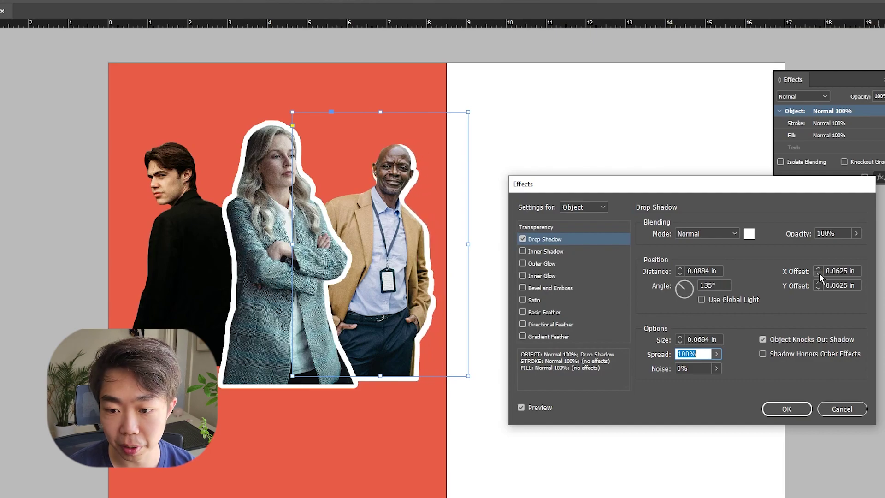
{"action": "left_click", "coordinate": [819, 270]}
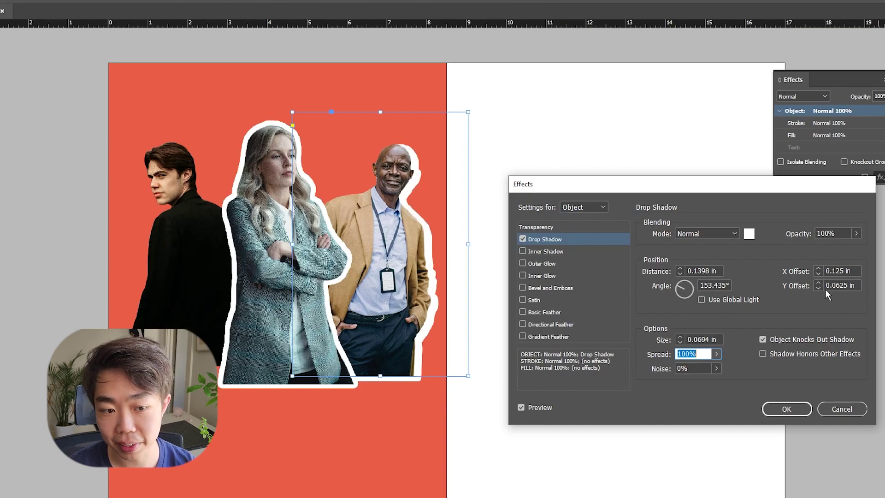
{"action": "left_click", "coordinate": [819, 284]}
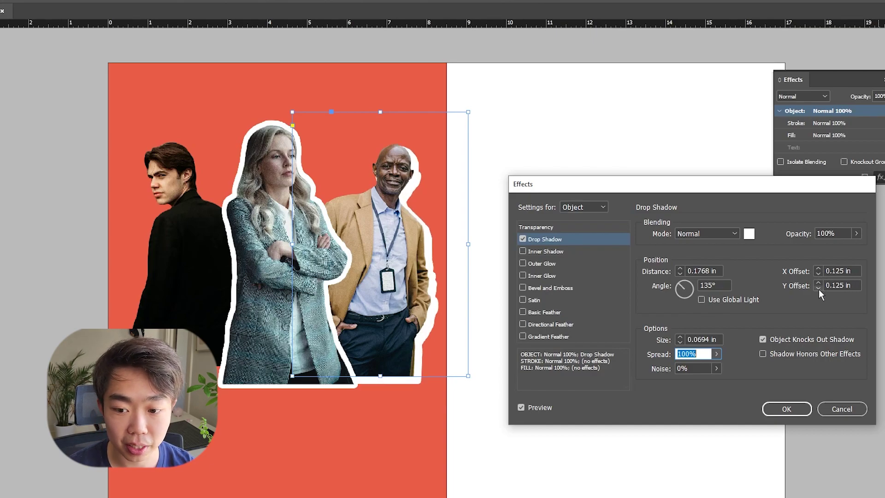
{"action": "left_click", "coordinate": [818, 288]}
{"action": "left_click", "coordinate": [819, 289]}
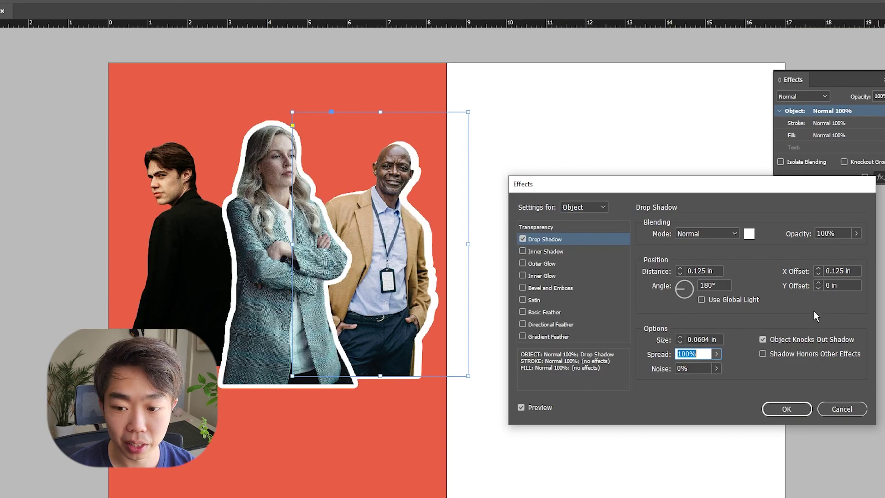
{"action": "left_click", "coordinate": [818, 283]}
{"action": "left_click", "coordinate": [787, 409]}
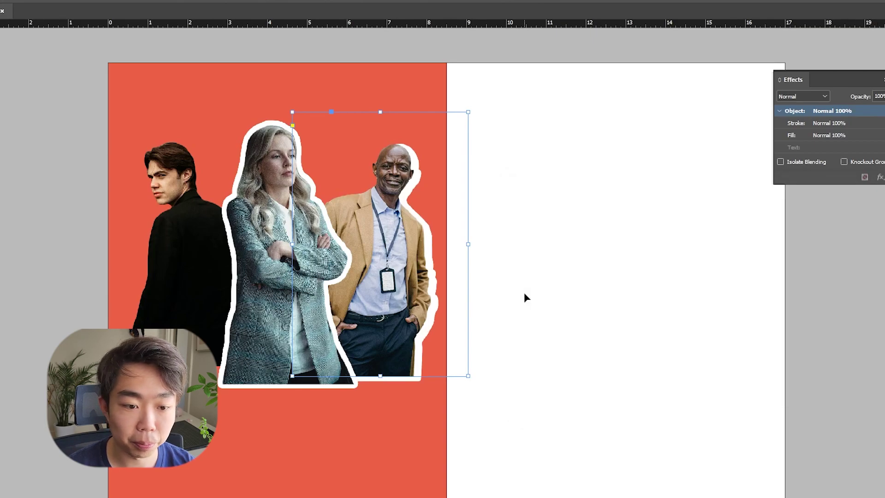
Give the left man a white Normal-mode shadow outline with a -0.125 in horizontal offset
{"action": "left_click", "coordinate": [178, 243]}
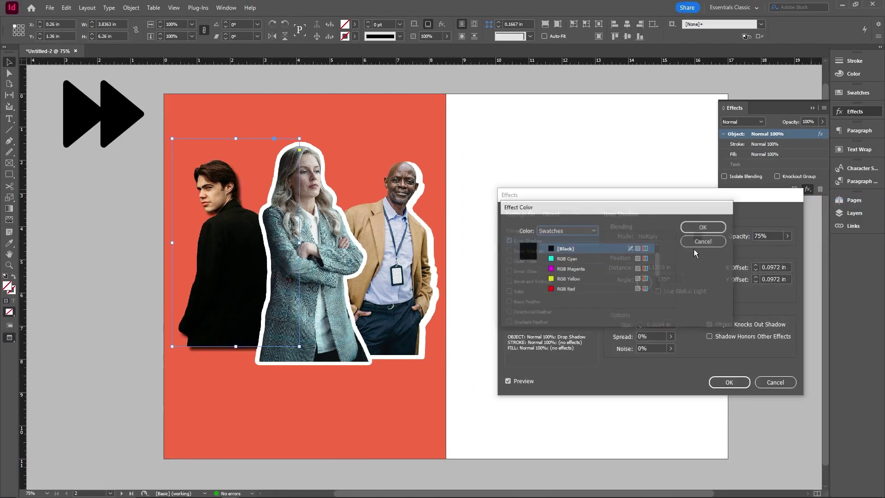
{"action": "left_click", "coordinate": [704, 227]}
{"action": "left_click", "coordinate": [662, 236]}
{"action": "left_click", "coordinate": [661, 253]}
{"action": "left_click", "coordinate": [756, 270]}
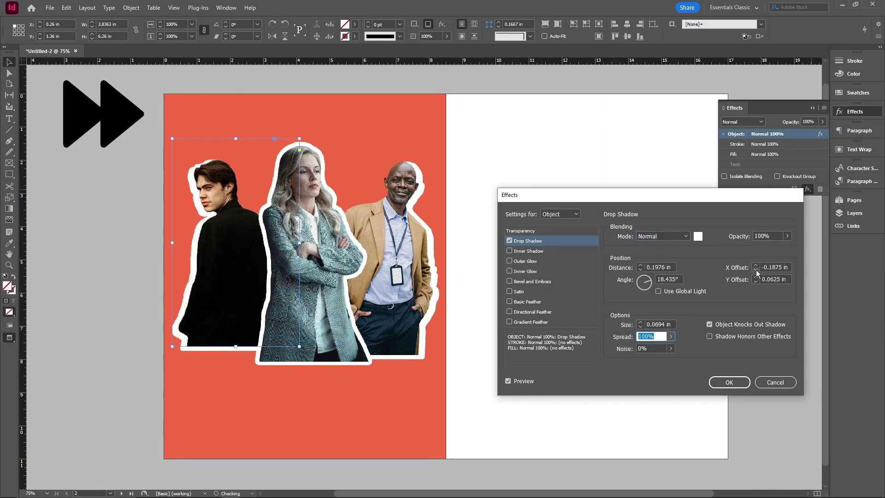
{"action": "left_click", "coordinate": [756, 267]}
{"action": "key", "text": "Return"}
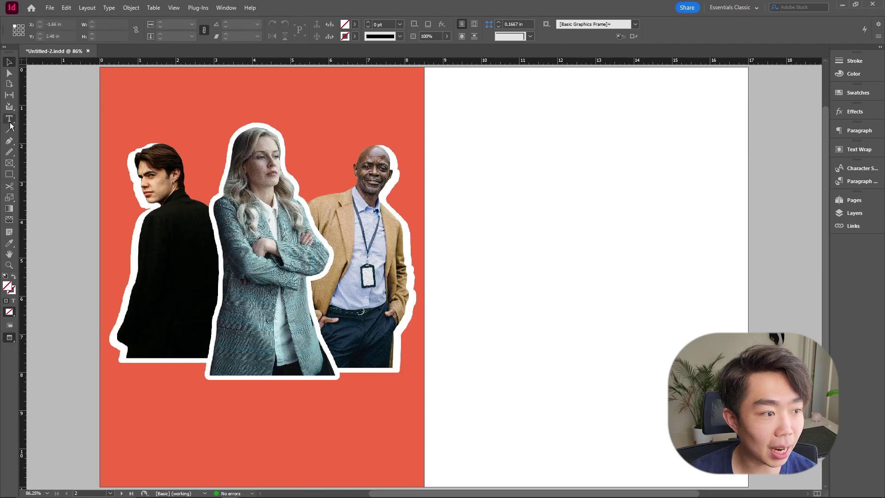
Add a text frame below the cut-outs holding the two-line name and CEO caption
{"action": "key", "text": "t"}
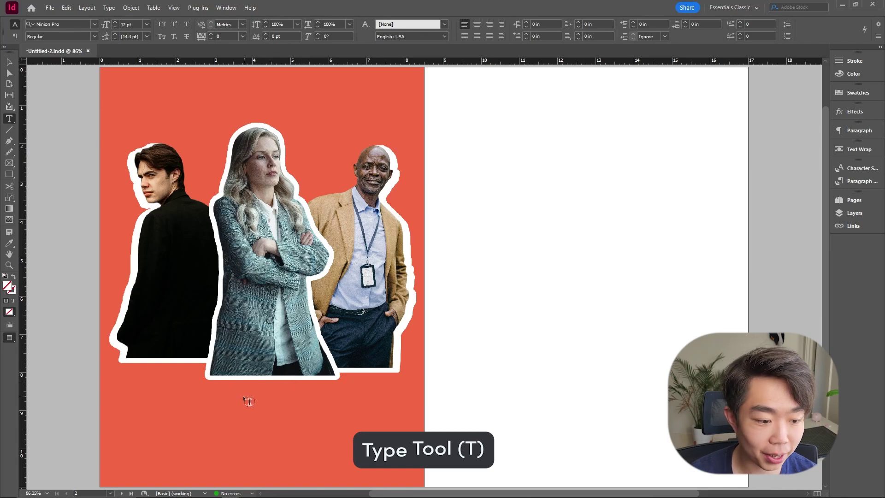
{"action": "left_click_drag", "start_coordinate": [239, 393], "coordinate": [315, 429]}
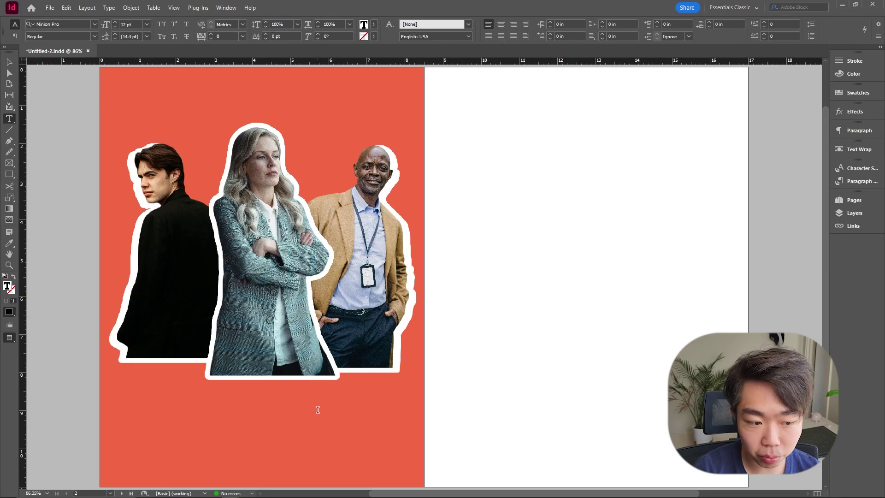
{"action": "key", "text": "ctrl+v"}
{"action": "key", "text": "Escape"}
{"action": "double_click", "coordinate": [288, 410]}
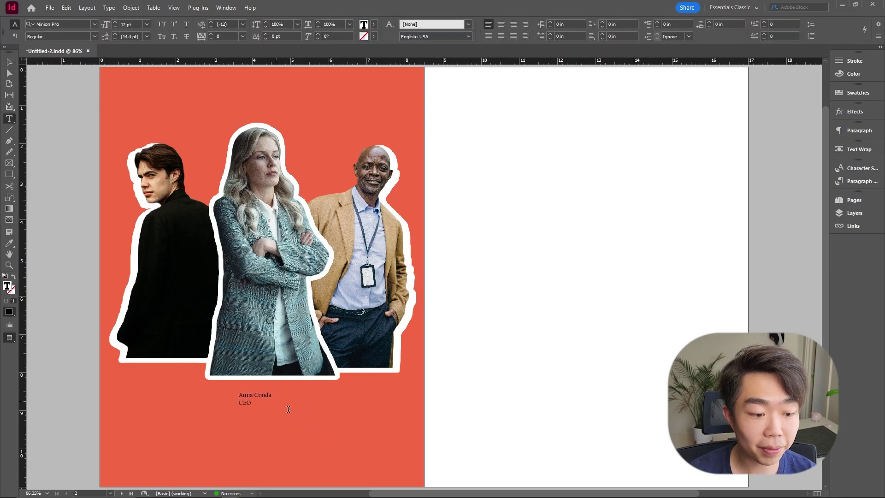
{"action": "left_click_drag", "start_coordinate": [238, 395], "coordinate": [256, 409]}
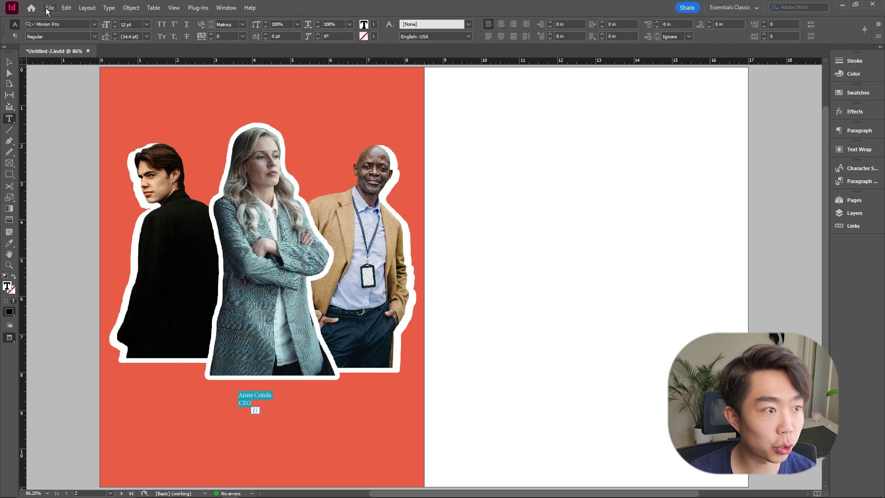
Set the caption to Futura PT 24 pt, centre-aligned
{"action": "left_click", "coordinate": [98, 23]}
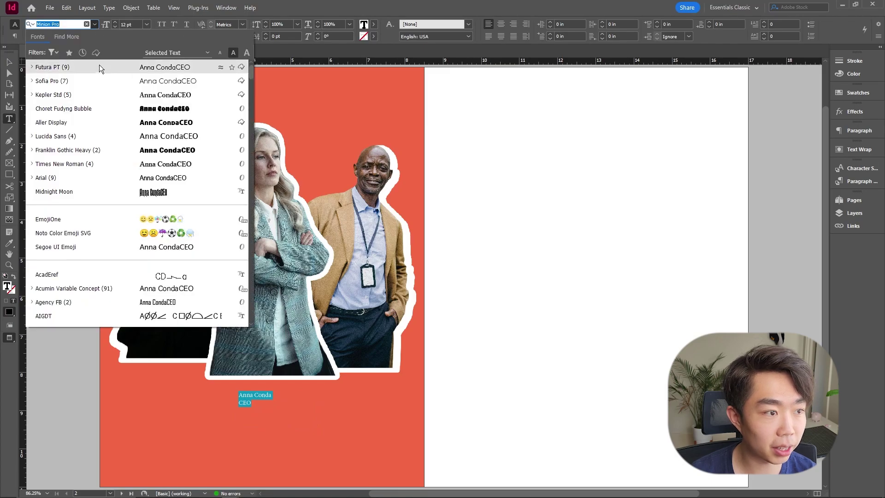
{"action": "left_click", "coordinate": [82, 68]}
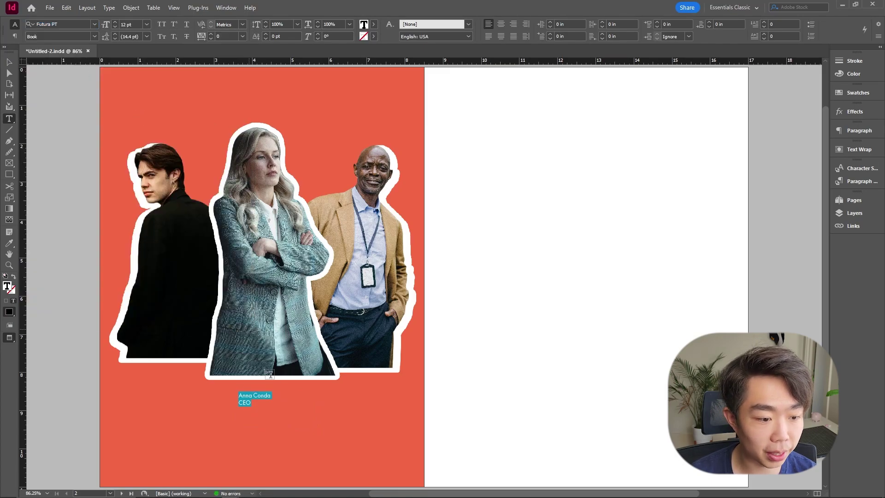
{"action": "left_click", "coordinate": [147, 24]}
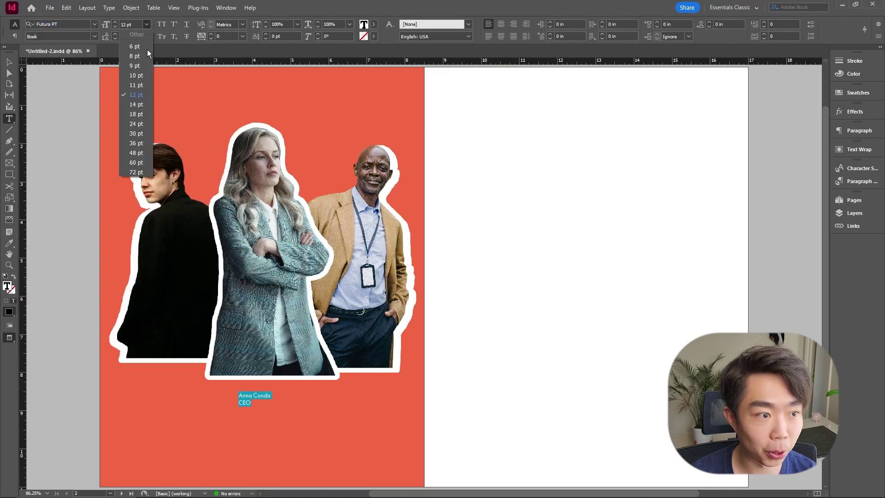
{"action": "left_click", "coordinate": [142, 115]}
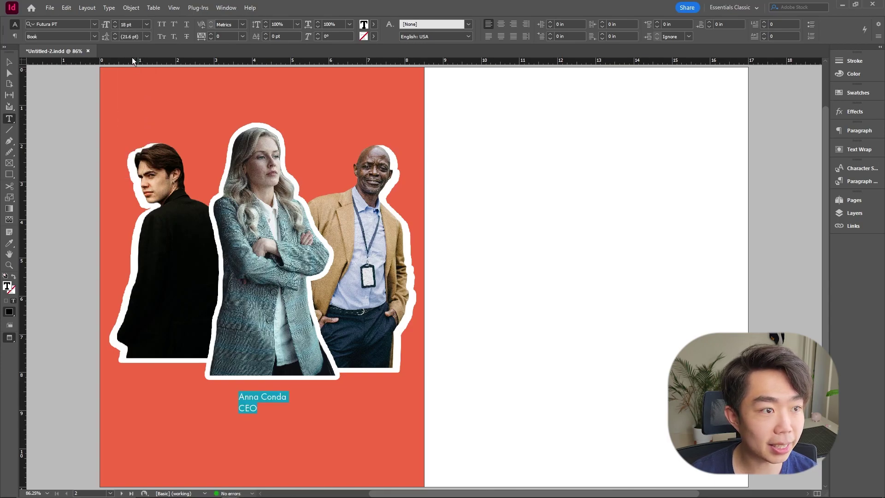
{"action": "left_click", "coordinate": [145, 27]}
{"action": "left_click", "coordinate": [137, 124]}
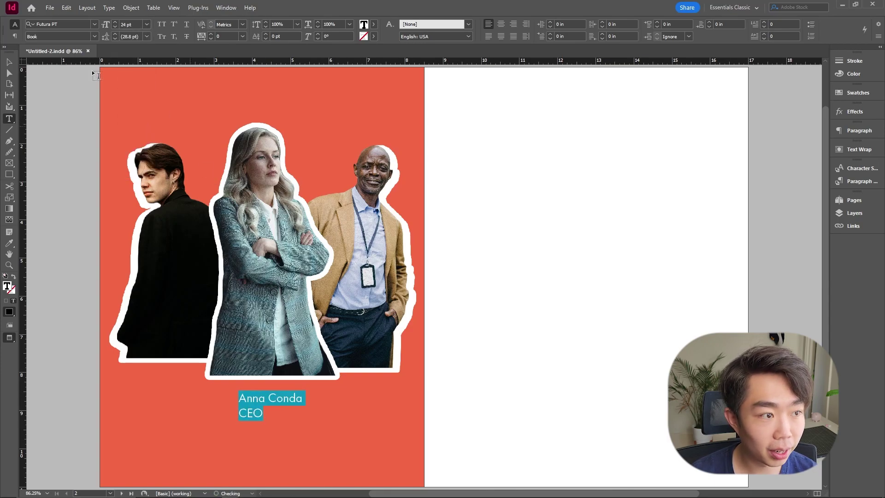
{"action": "left_click_drag", "start_coordinate": [239, 399], "coordinate": [263, 414]}
{"action": "left_click", "coordinate": [501, 24]}
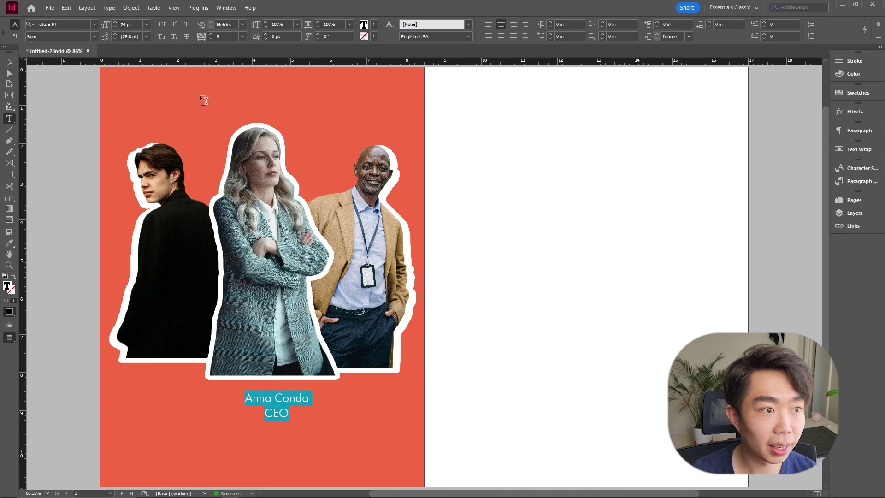
Make the name line Demi weight and leave text editing
{"action": "left_click_drag", "start_coordinate": [244, 398], "coordinate": [312, 398]}
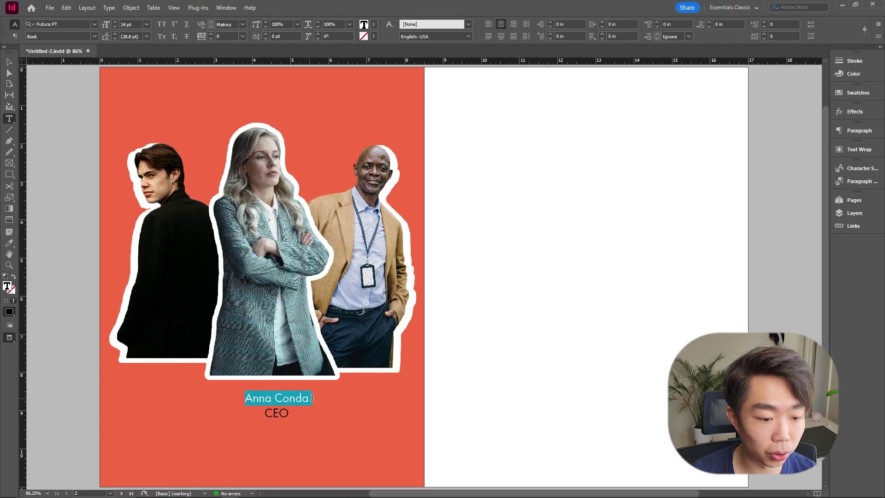
{"action": "left_click", "coordinate": [95, 37]}
{"action": "left_click", "coordinate": [57, 92]}
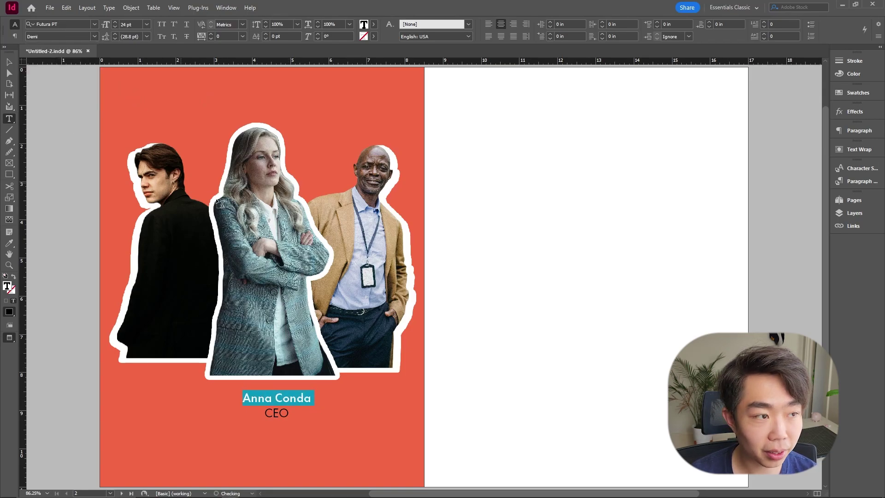
{"action": "key", "text": "Escape"}
Nudge the caption frame slightly up and left and give it a [Paper] white fill
{"action": "left_click", "coordinate": [375, 429]}
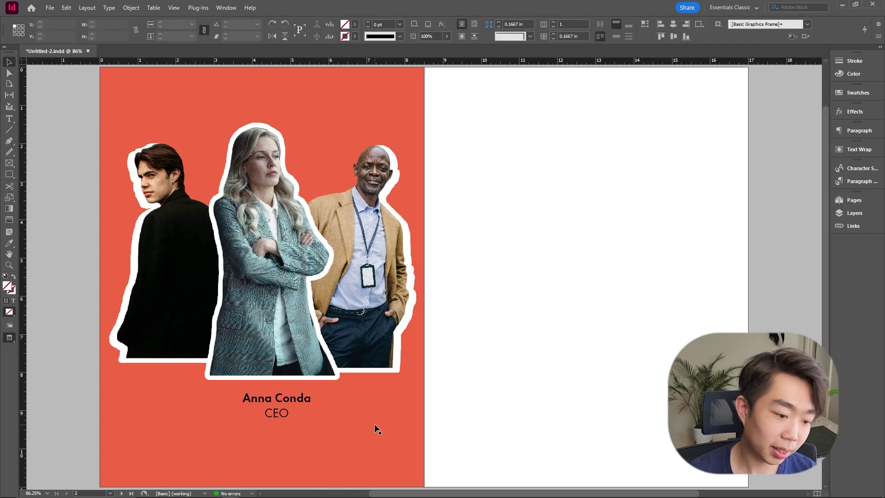
{"action": "mouse_move", "coordinate": [275, 402]}
{"action": "left_mouse_down"}
{"action": "mouse_move", "coordinate": [269, 396]}
{"action": "mouse_move", "coordinate": [277, 394]}
{"action": "left_mouse_up"}
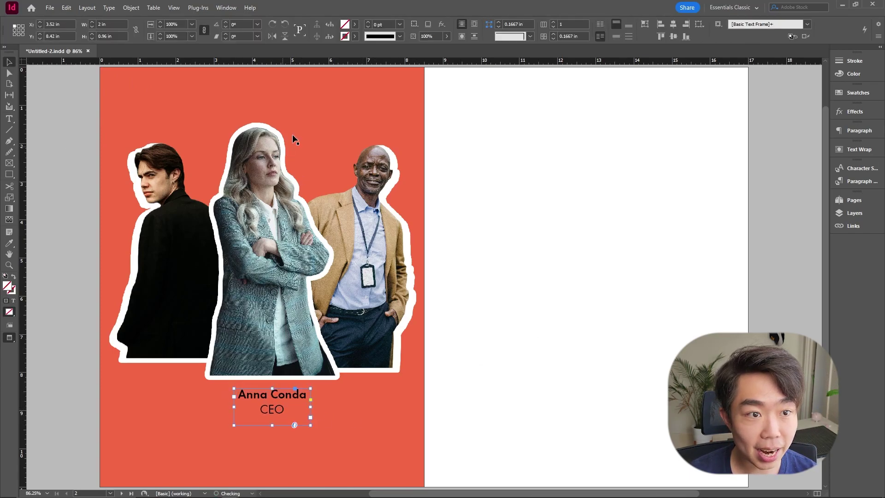
{"action": "left_click", "coordinate": [353, 24]}
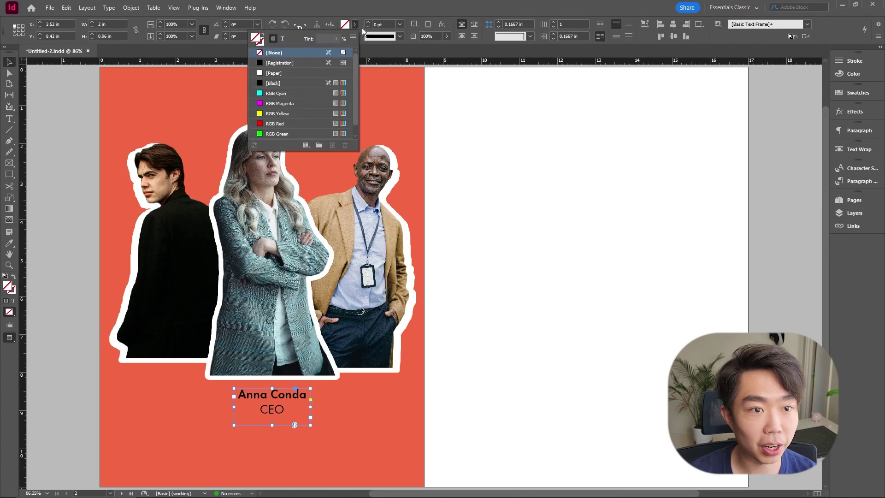
{"action": "left_click", "coordinate": [280, 73]}
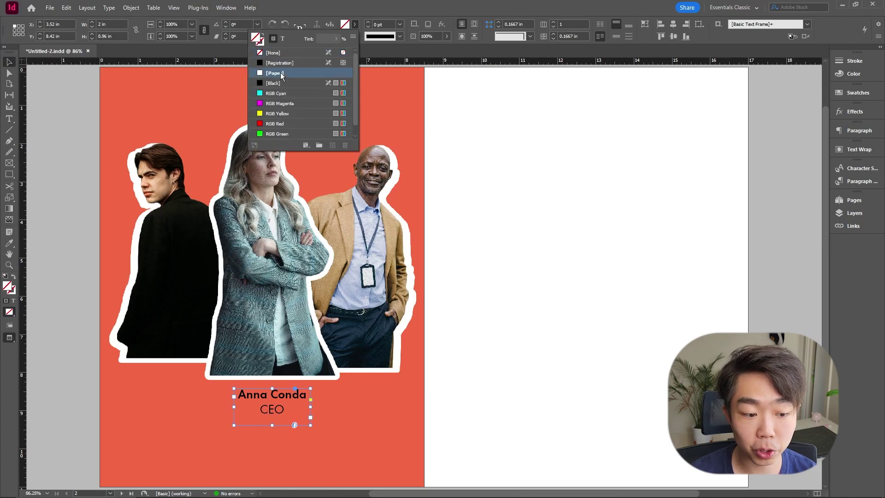
{"action": "left_click", "coordinate": [487, 316]}
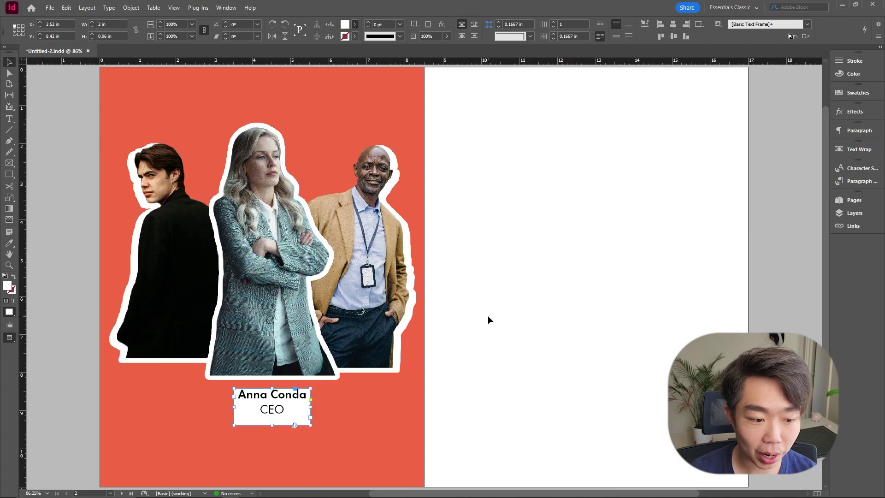
Centre the caption box in view and select it again
{"action": "scroll", "coordinate": [276, 410], "scroll_direction": "up", "scroll_amount": 5}
{"action": "left_click_drag", "start_coordinate": [302, 394], "coordinate": [454, 316]}
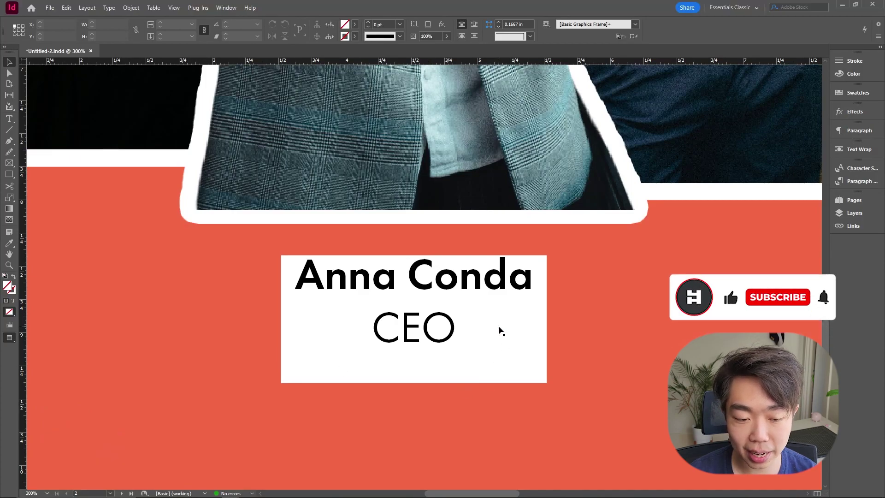
{"action": "scroll", "coordinate": [426, 291], "scroll_direction": "down", "scroll_amount": 2}
{"action": "scroll", "coordinate": [427, 292], "scroll_direction": "down", "scroll_amount": 1}
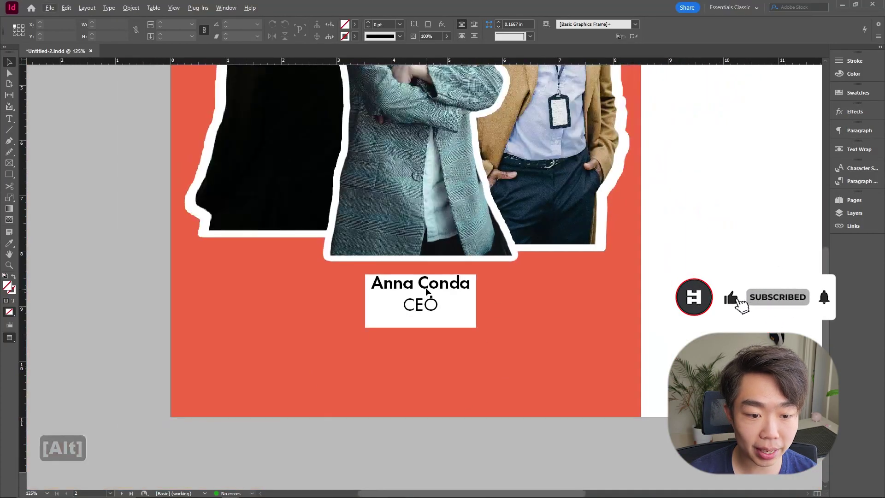
{"action": "left_click", "coordinate": [427, 291]}
Set the caption frame's text insets to 0.0625 in so the name fits on one line
{"action": "right_click", "coordinate": [427, 291]}
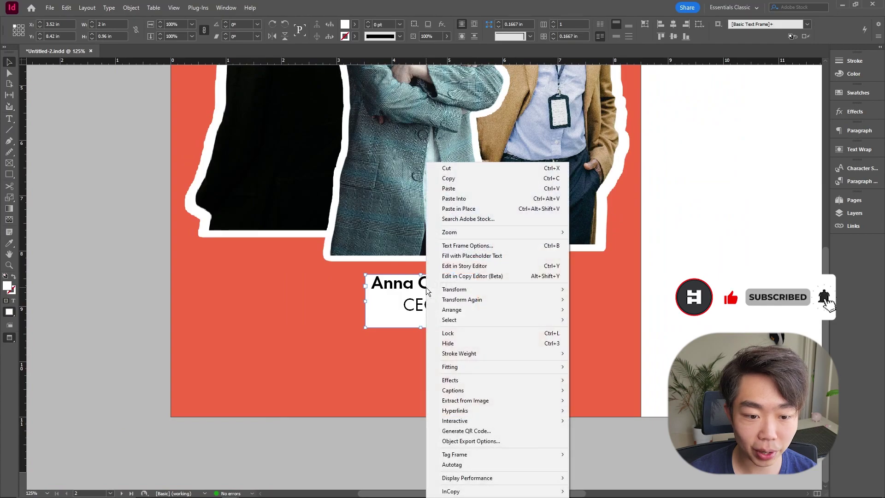
{"action": "left_click", "coordinate": [504, 246]}
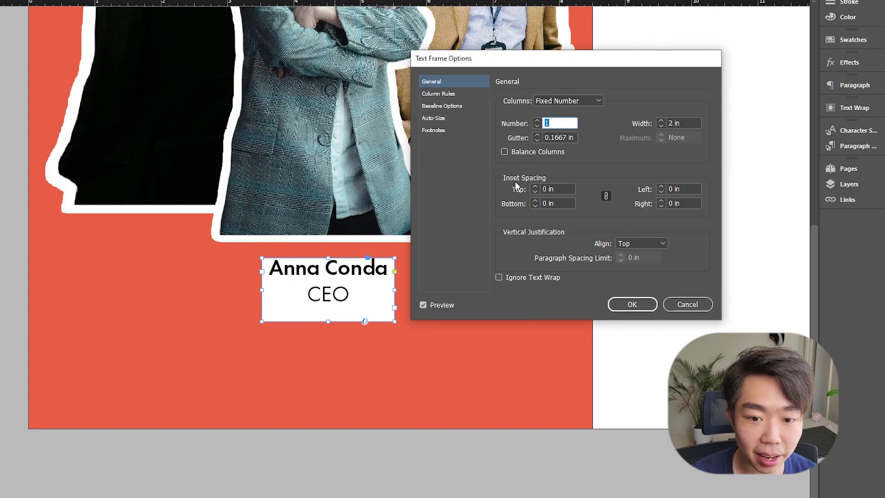
{"action": "left_click", "coordinate": [536, 187]}
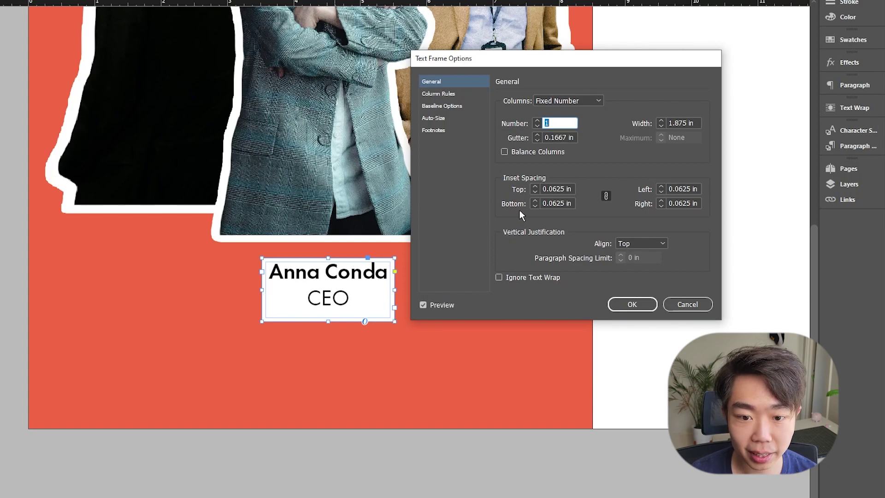
{"action": "left_click", "coordinate": [535, 187]}
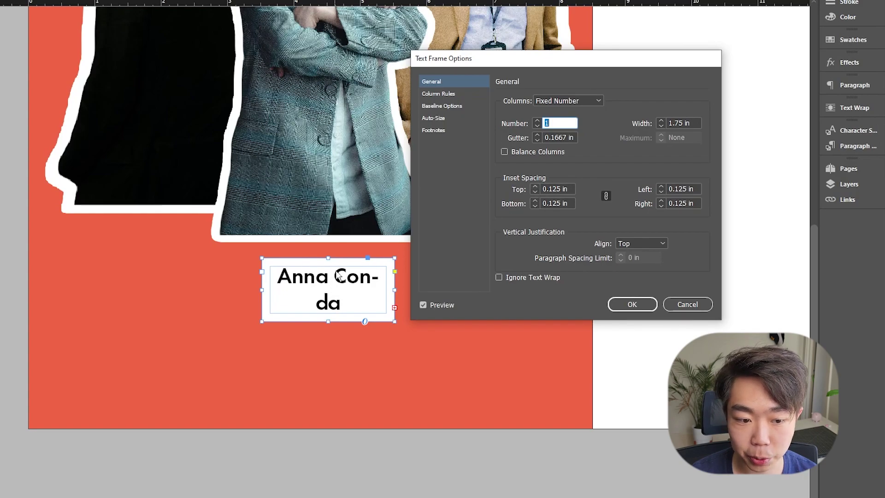
{"action": "left_click", "coordinate": [535, 192]}
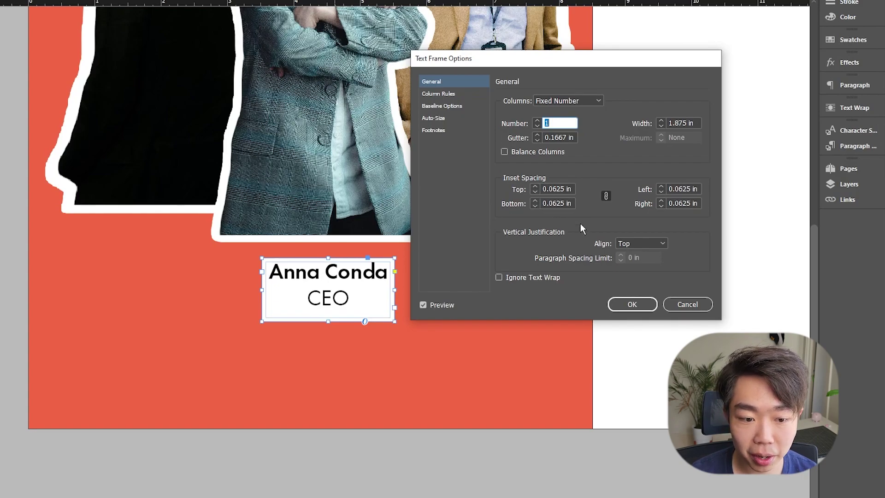
{"action": "left_click", "coordinate": [630, 303]}
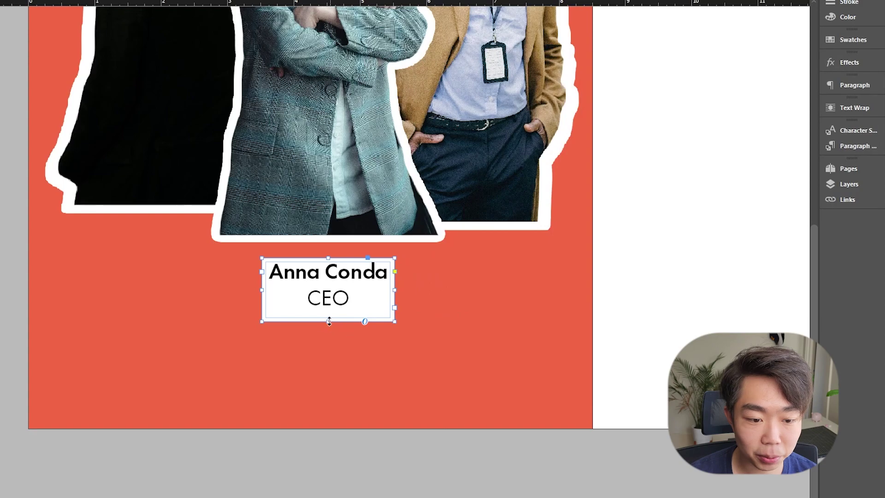
Shrink the caption box around its text and move it up just under the photos
{"action": "left_click_drag", "start_coordinate": [330, 321], "coordinate": [329, 314]}
{"action": "left_click_drag", "start_coordinate": [395, 313], "coordinate": [390, 316]}
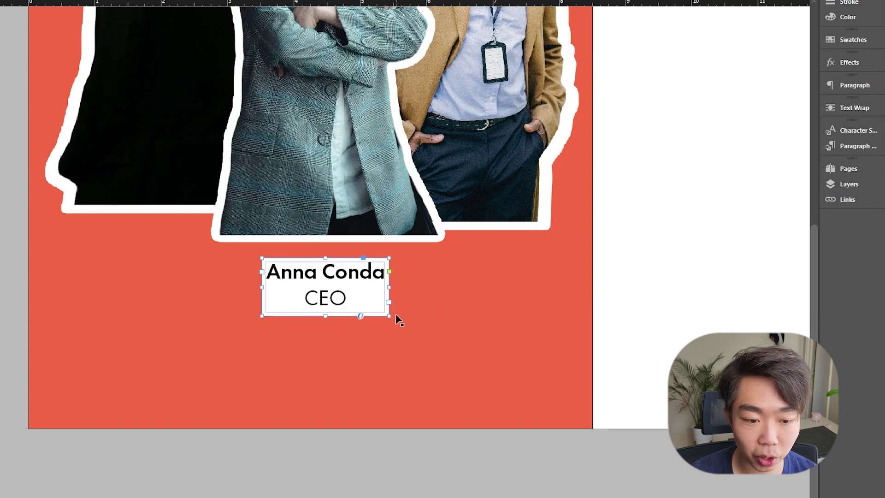
{"action": "left_click_drag", "start_coordinate": [291, 300], "coordinate": [292, 288]}
{"action": "key", "text": "ctrl+minus"}
{"action": "left_click", "coordinate": [678, 265]}
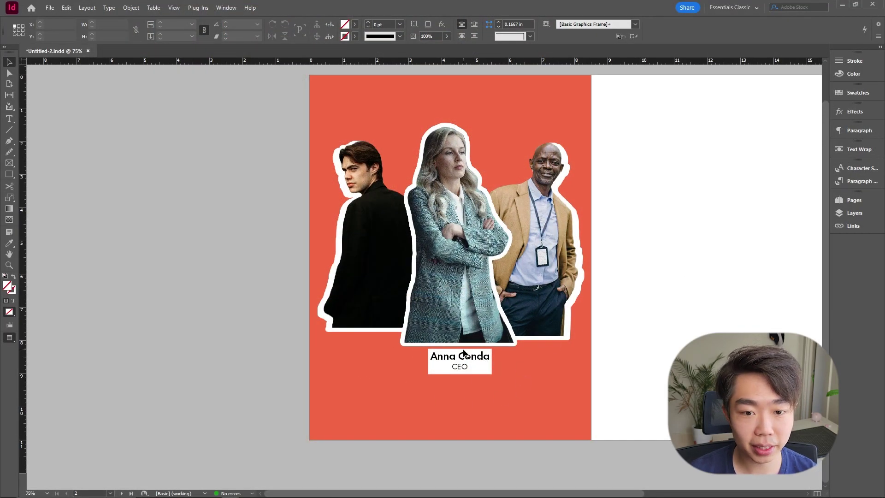
{"action": "scroll", "coordinate": [464, 363], "scroll_direction": "up", "scroll_amount": 2}
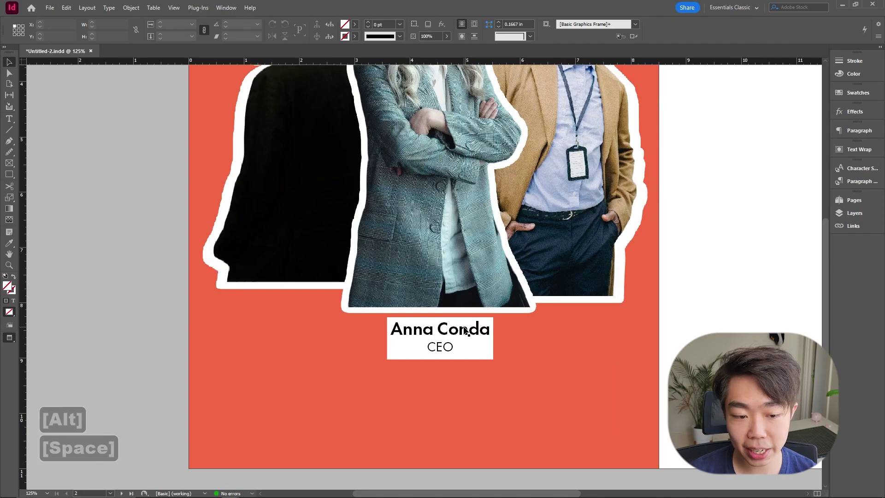
Add a drop shadow to the caption box with Normal mode and 100% opacity
{"action": "left_click", "coordinate": [465, 331]}
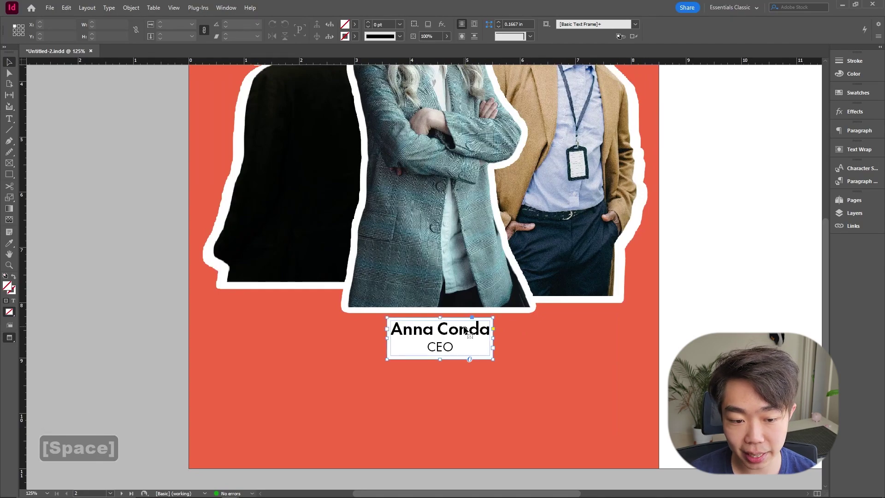
{"action": "left_click", "coordinate": [855, 112]}
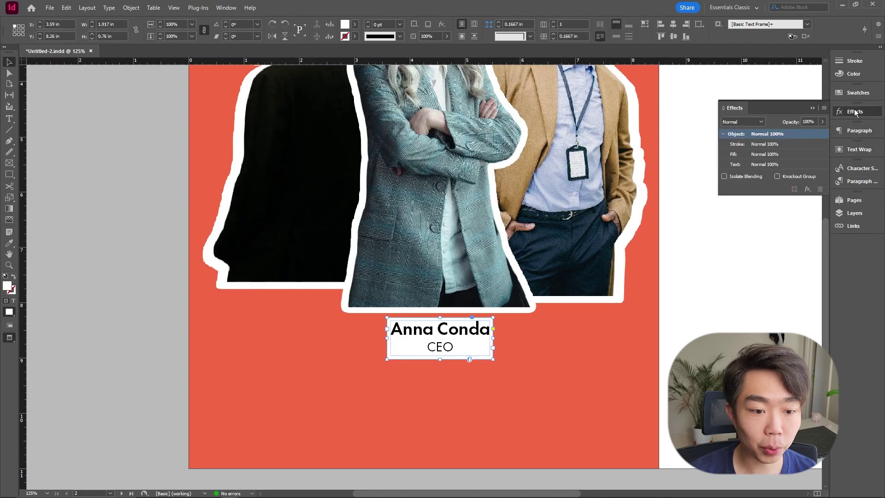
{"action": "left_click", "coordinate": [807, 189]}
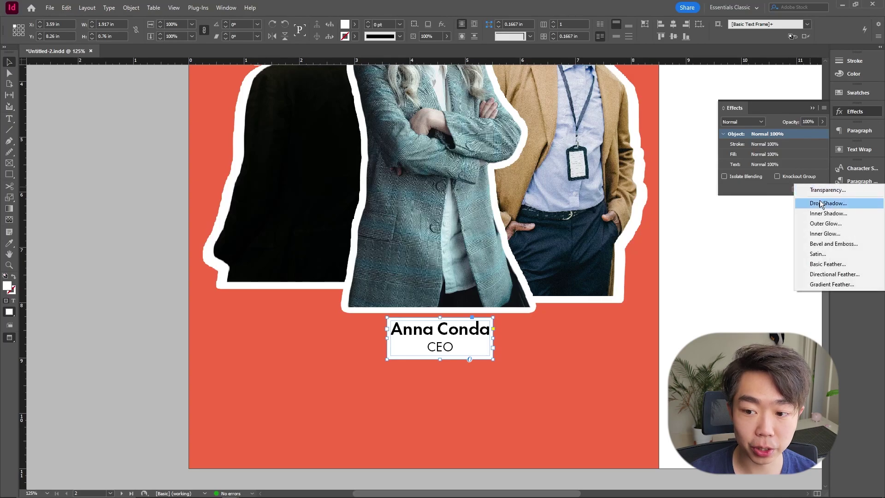
{"action": "left_click", "coordinate": [820, 204]}
{"action": "left_click_drag", "start_coordinate": [660, 196], "coordinate": [686, 135]}
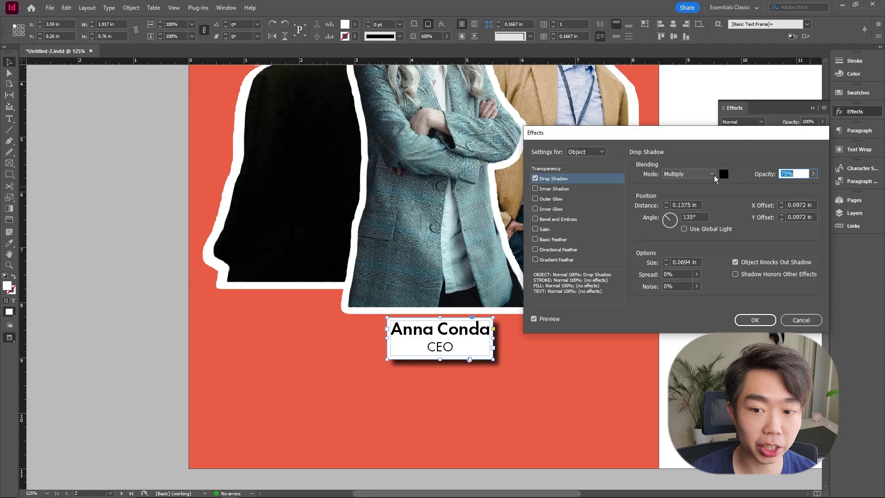
{"action": "left_click", "coordinate": [711, 175]}
{"action": "left_click", "coordinate": [701, 185]}
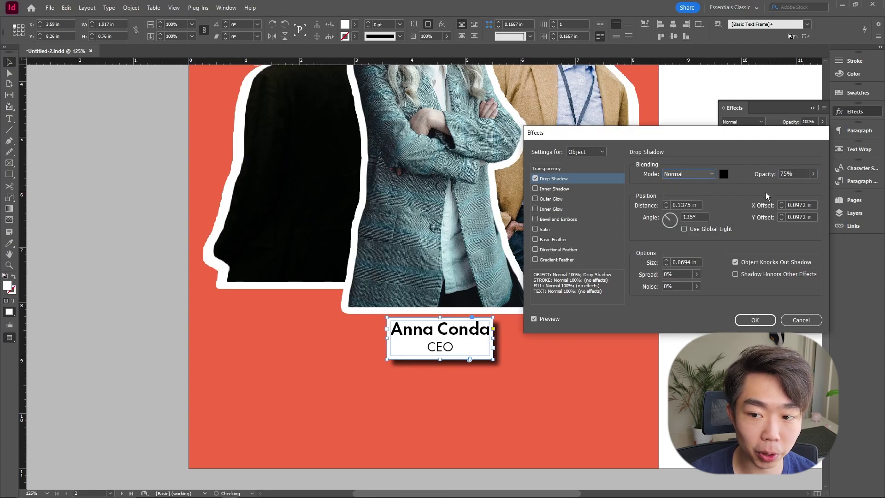
{"action": "left_click", "coordinate": [814, 175]}
{"action": "left_click_drag", "start_coordinate": [810, 187], "coordinate": [820, 185]}
Give the shadow 100% spread and 0 in size for a hard edge, and apply it
{"action": "left_click", "coordinate": [747, 206]}
{"action": "left_click", "coordinate": [695, 275]}
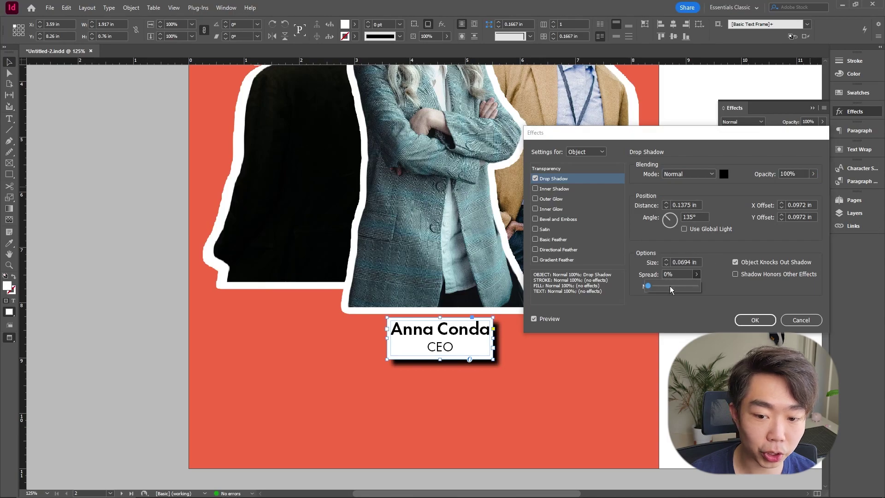
{"action": "left_click_drag", "start_coordinate": [654, 288], "coordinate": [709, 294]}
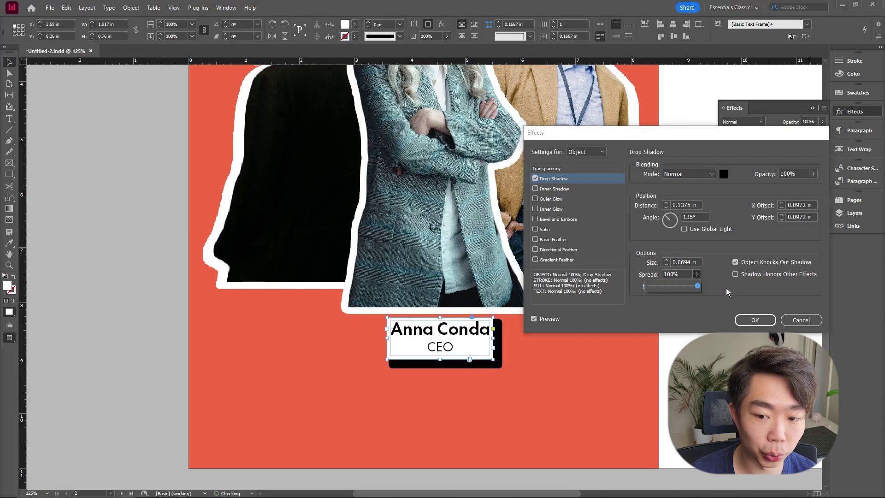
{"action": "left_click", "coordinate": [727, 291]}
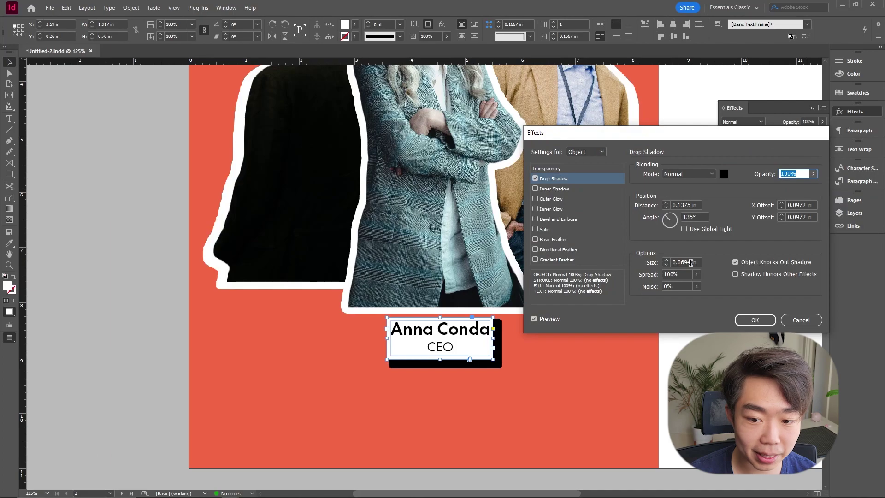
{"action": "left_click", "coordinate": [666, 265]}
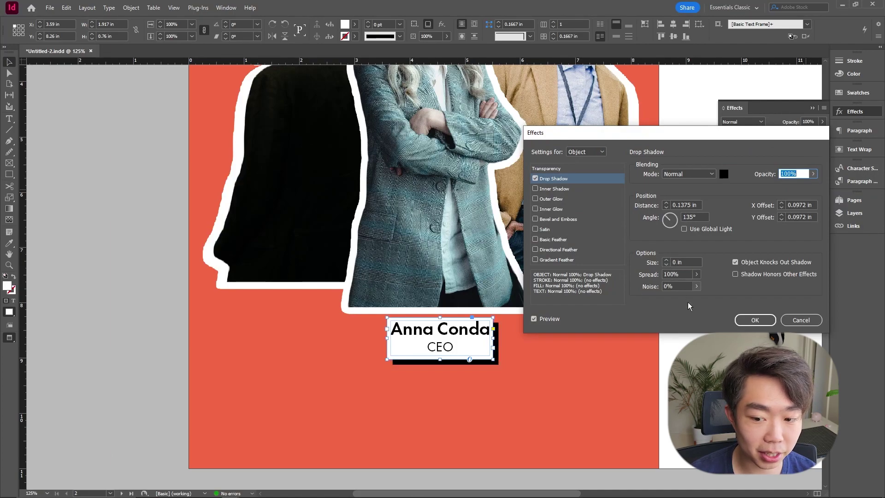
{"action": "left_click", "coordinate": [755, 320]}
{"action": "left_click", "coordinate": [668, 349]}
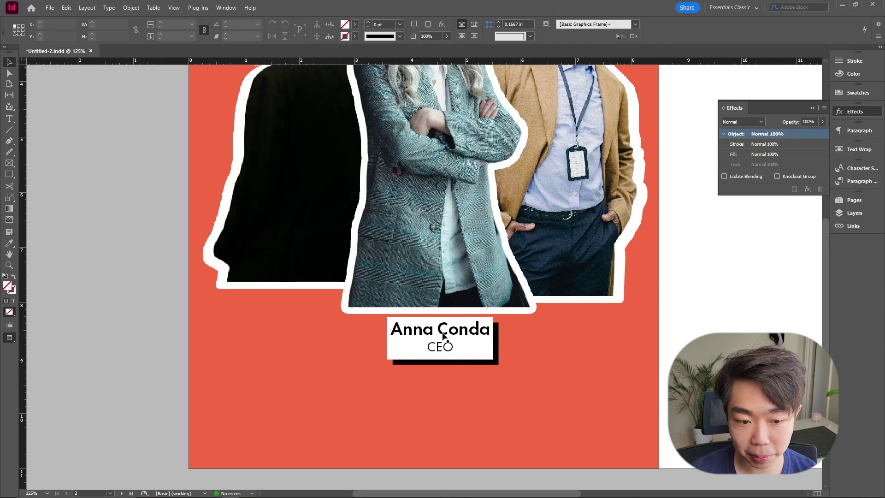
Raise the CEO caption so it overlaps the photos, then view the whole spread
{"action": "left_click_drag", "start_coordinate": [479, 327], "coordinate": [447, 324]}
{"action": "left_click", "coordinate": [685, 312]}
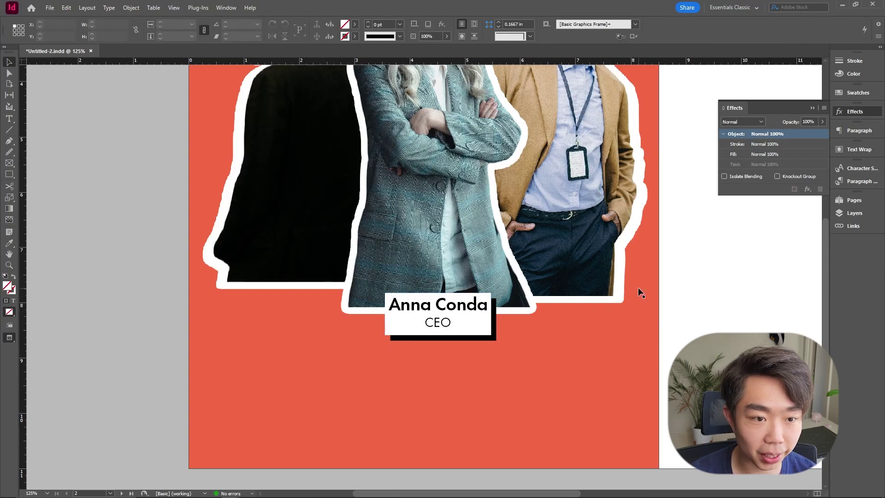
{"action": "key", "text": "ctrl+minus"}
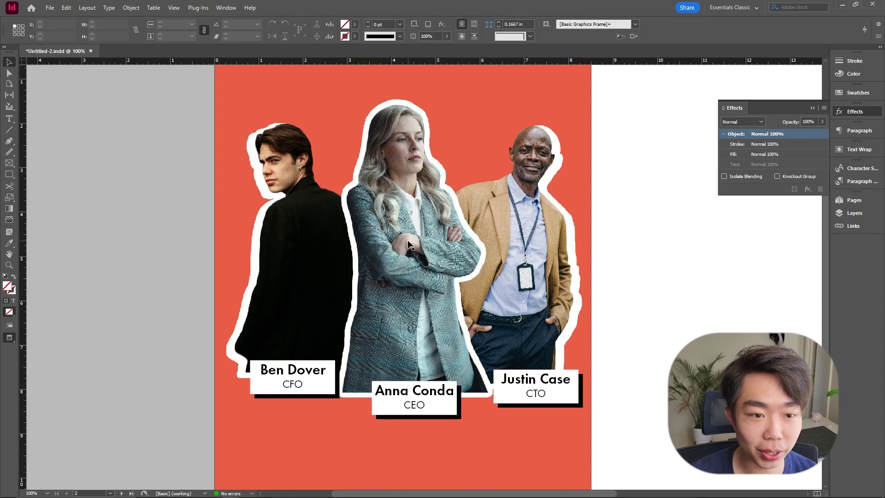
{"action": "scroll", "coordinate": [408, 184], "scroll_direction": "down", "scroll_amount": 1}
{"action": "left_click_drag", "start_coordinate": [612, 237], "coordinate": [593, 237]}
Lock the red page background in place with Ctrl+L
{"action": "left_click", "coordinate": [301, 101]}
{"action": "key", "text": "w"}
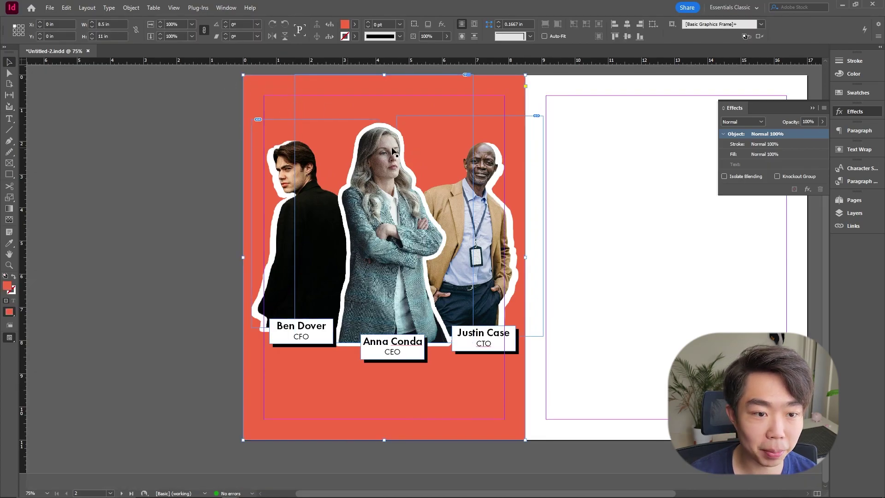
{"action": "key", "text": "ctrl+l"}
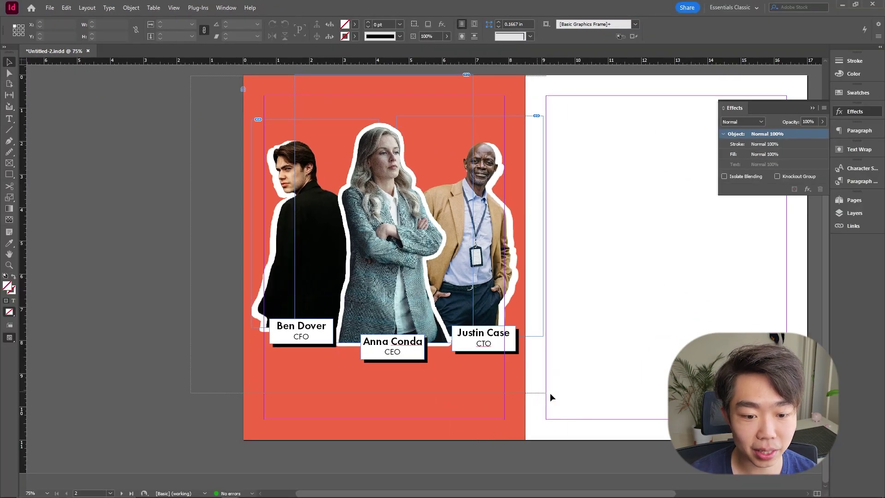
Nudge the team photo group slightly up and left
{"action": "left_click", "coordinate": [510, 317]}
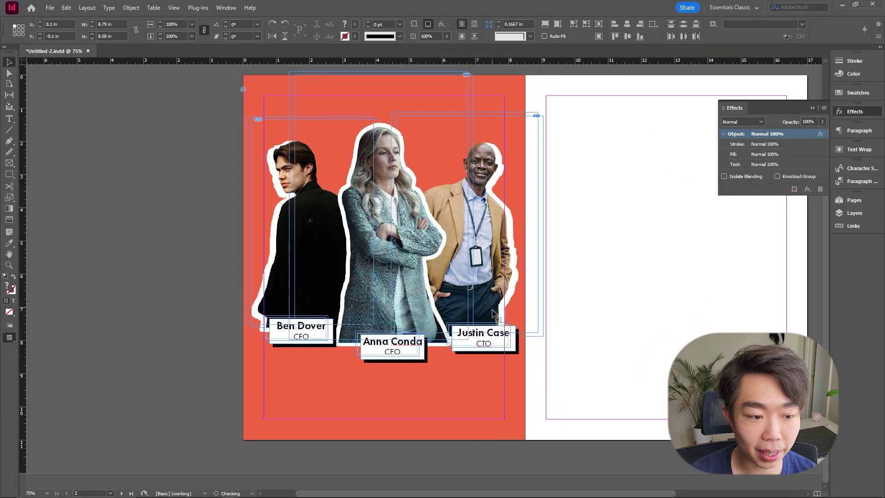
{"action": "left_click_drag", "start_coordinate": [523, 308], "coordinate": [498, 297]}
{"action": "left_click", "coordinate": [176, 207]}
Draw a text frame below the captions and type 'meet the page'
{"action": "key", "text": "w"}
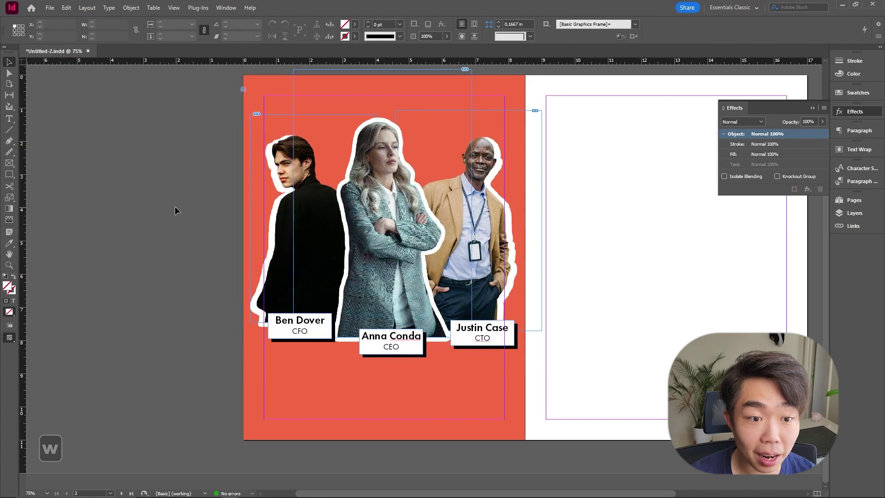
{"action": "key", "text": "t"}
{"action": "left_click_drag", "start_coordinate": [505, 367], "coordinate": [379, 386]}
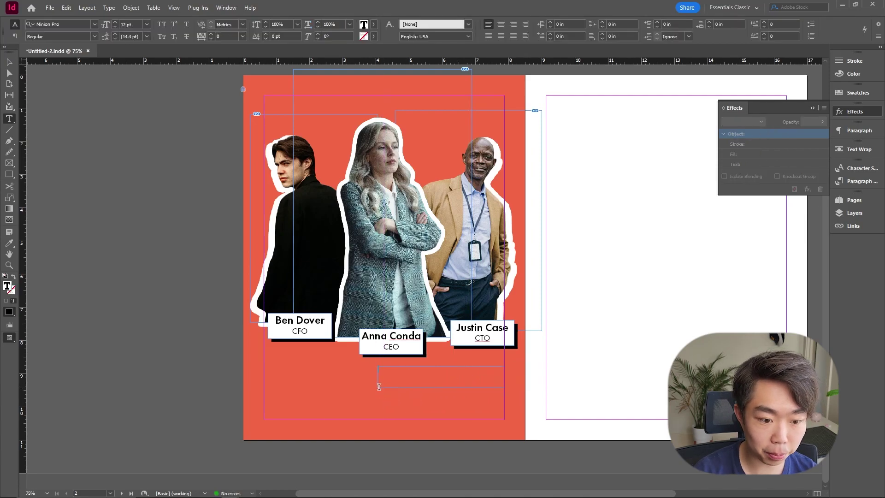
{"action": "type", "text": "meet the t"}
{"action": "key", "text": "BackSpace"}
{"action": "type", "text": "p"}
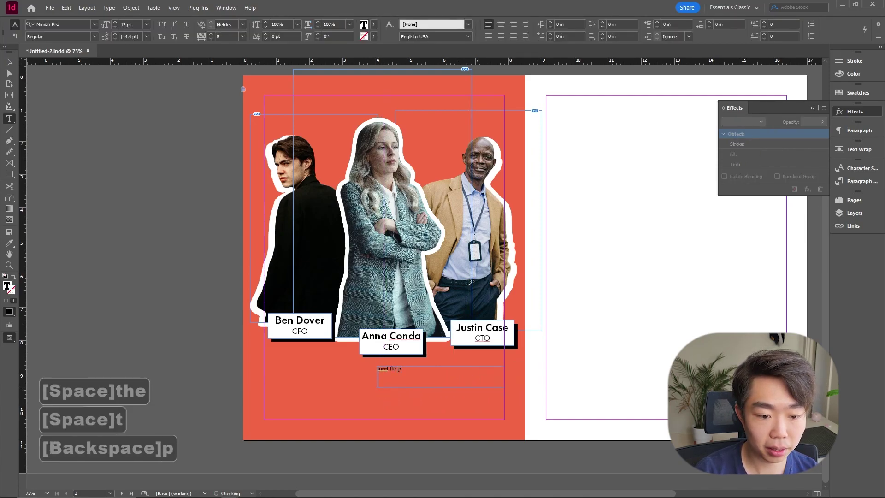
{"action": "type", "text": "age"}
Set the heading in Futura PT Bold at 60 pt
{"action": "key", "text": "ctrl+a"}
{"action": "left_click", "coordinate": [95, 24]}
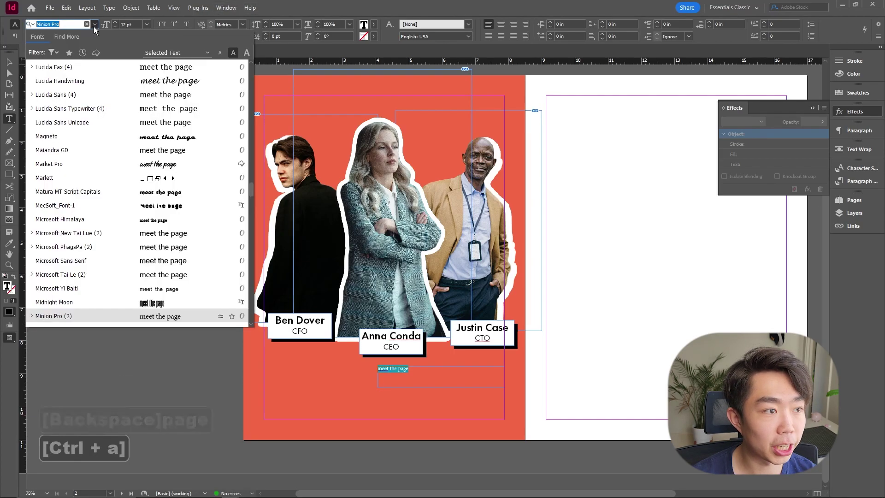
{"action": "type", "text": "fut"}
{"action": "left_click", "coordinate": [128, 71]}
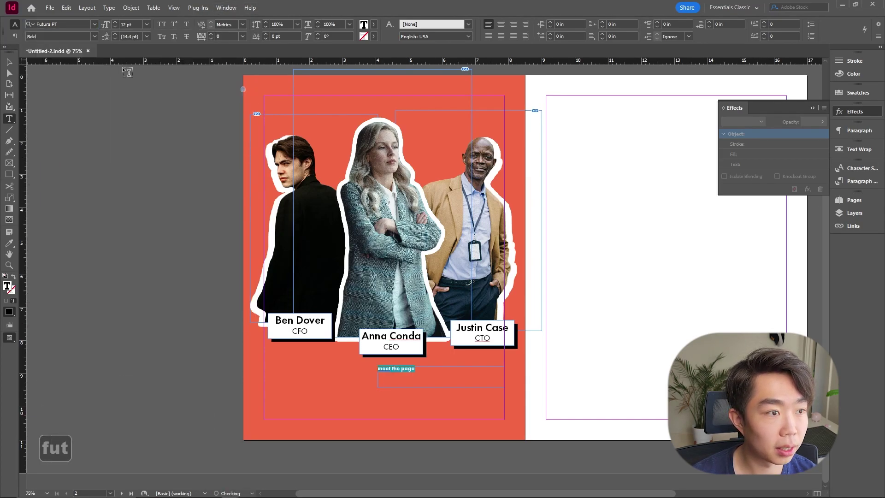
{"action": "left_click", "coordinate": [135, 26]}
{"action": "type", "text": "60"}
{"action": "key", "text": "Return"}
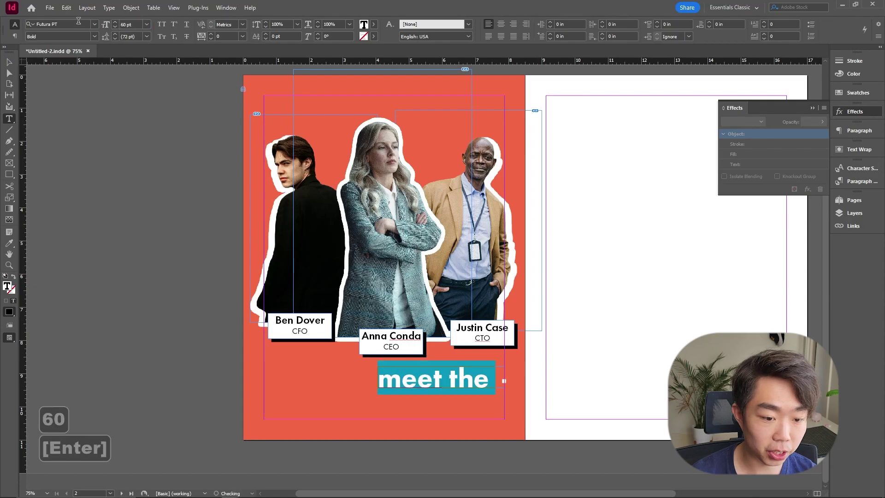
Widen the heading frame to fit the text and colour the heading [Paper] white
{"action": "left_click", "coordinate": [9, 62]}
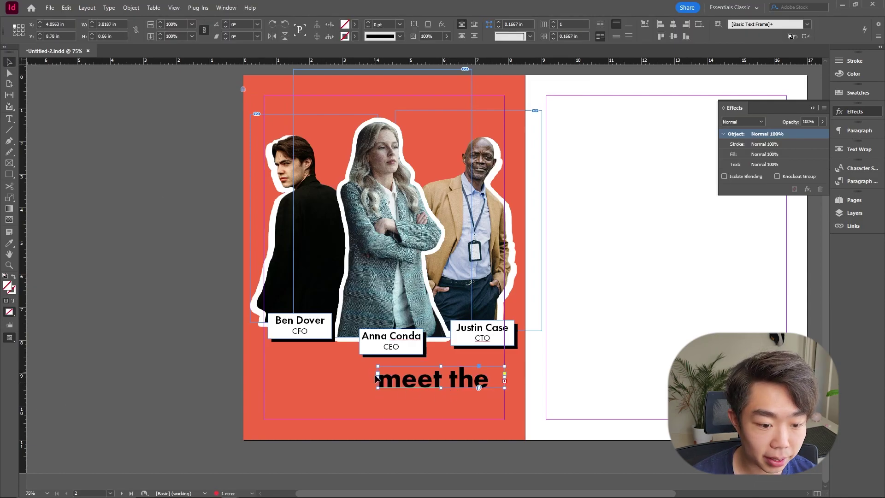
{"action": "left_click_drag", "start_coordinate": [377, 379], "coordinate": [321, 379]}
{"action": "double_click", "coordinate": [392, 379]}
{"action": "key", "text": "ctrl+a"}
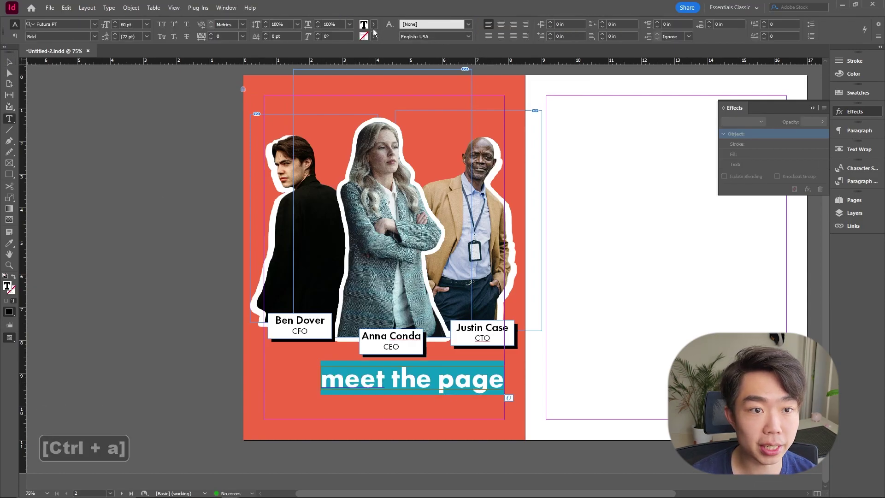
{"action": "left_click", "coordinate": [373, 24]}
{"action": "left_click", "coordinate": [294, 73]}
{"action": "left_click", "coordinate": [9, 62]}
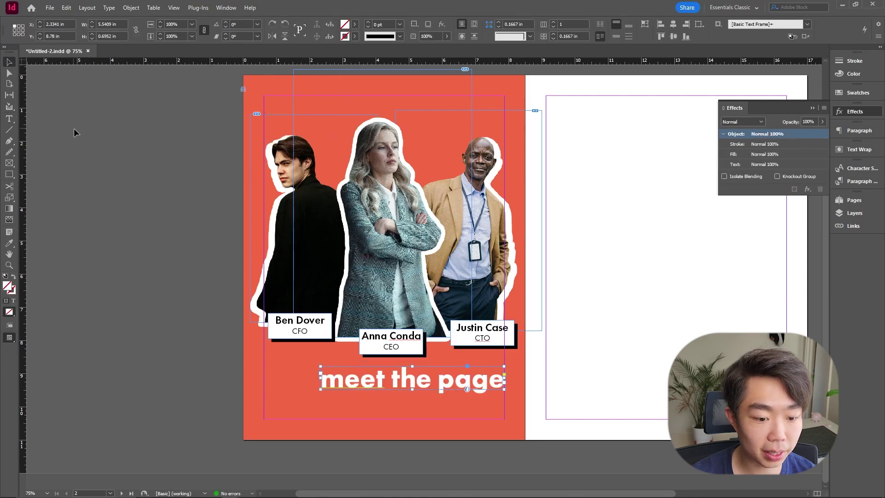
{"action": "left_click", "coordinate": [75, 132]}
Draw a new text frame below the heading and fill it with 10 pt placeholder text
{"action": "left_click", "coordinate": [10, 120]}
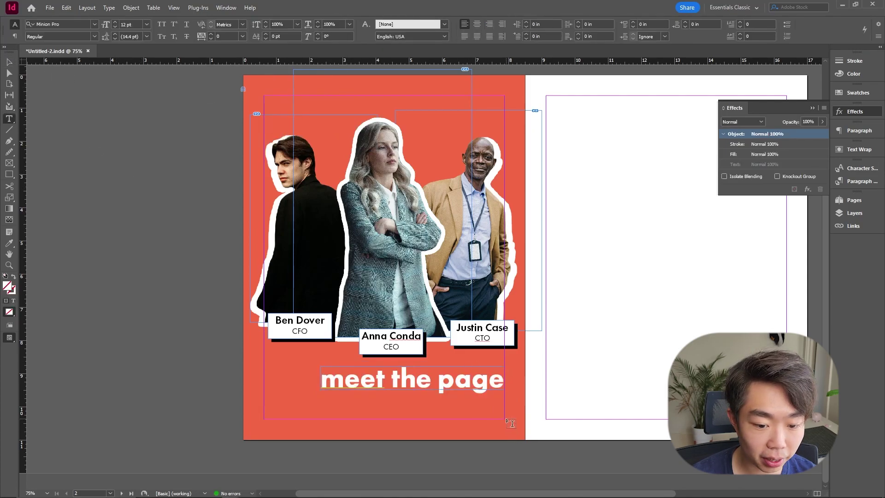
{"action": "left_click_drag", "start_coordinate": [505, 419], "coordinate": [312, 398]}
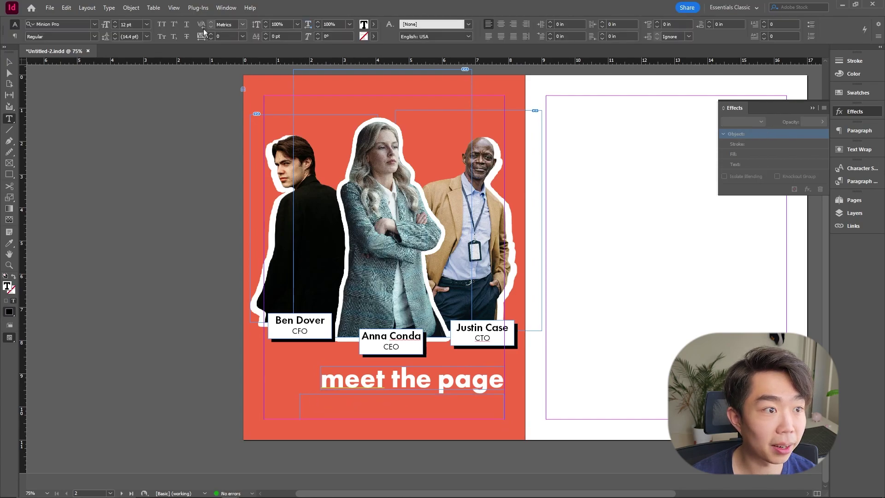
{"action": "left_click", "coordinate": [146, 24]}
{"action": "left_click", "coordinate": [136, 76]}
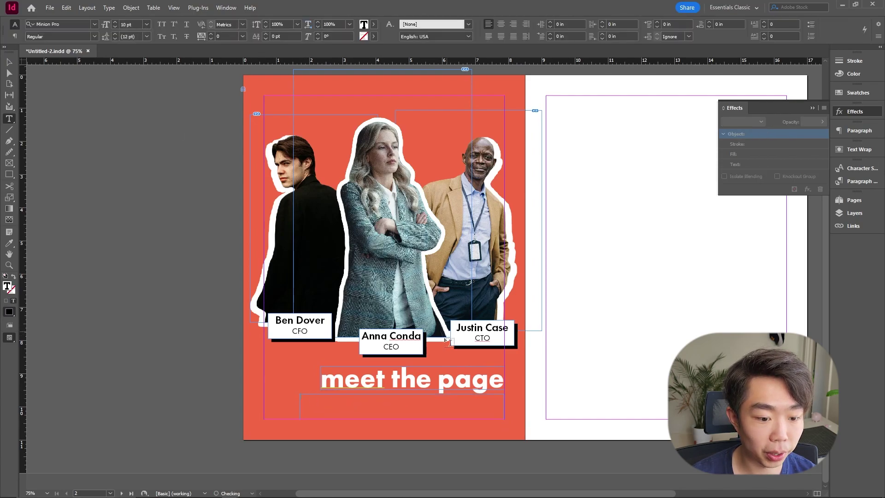
{"action": "right_click", "coordinate": [401, 405]}
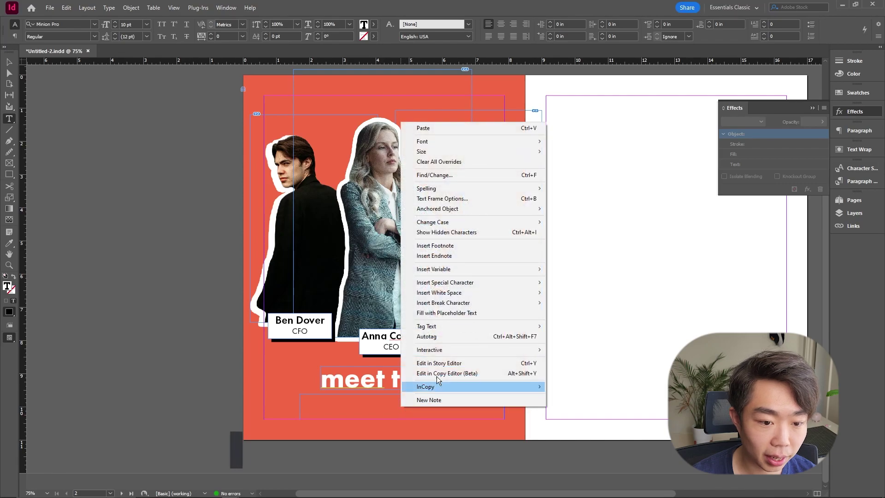
{"action": "left_click", "coordinate": [468, 313]}
Right-align the placeholder text and colour it [Paper] white
{"action": "key", "text": "ctrl+a"}
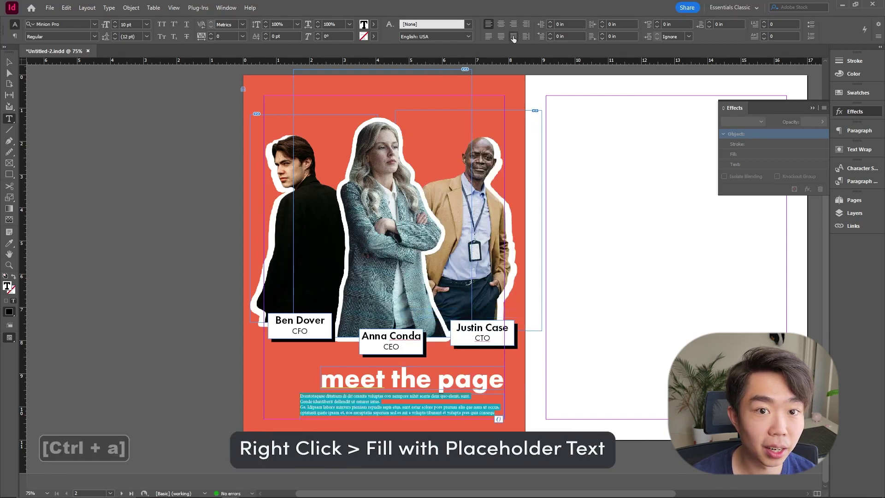
{"action": "left_click", "coordinate": [513, 24]}
{"action": "left_click", "coordinate": [373, 24]}
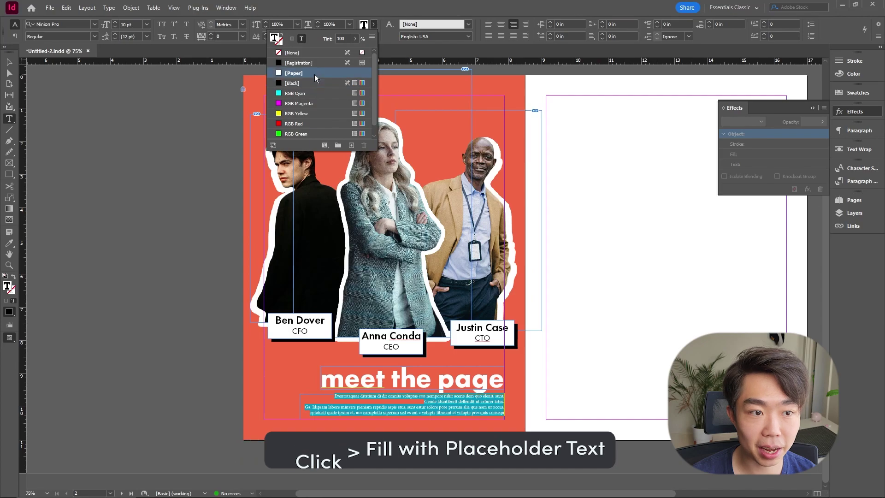
{"action": "left_click", "coordinate": [314, 72]}
Change the heading's word 'page' to 'team'
{"action": "key", "text": "w"}
{"action": "left_click_drag", "start_coordinate": [455, 379], "coordinate": [508, 381]}
{"action": "type", "text": "team"}
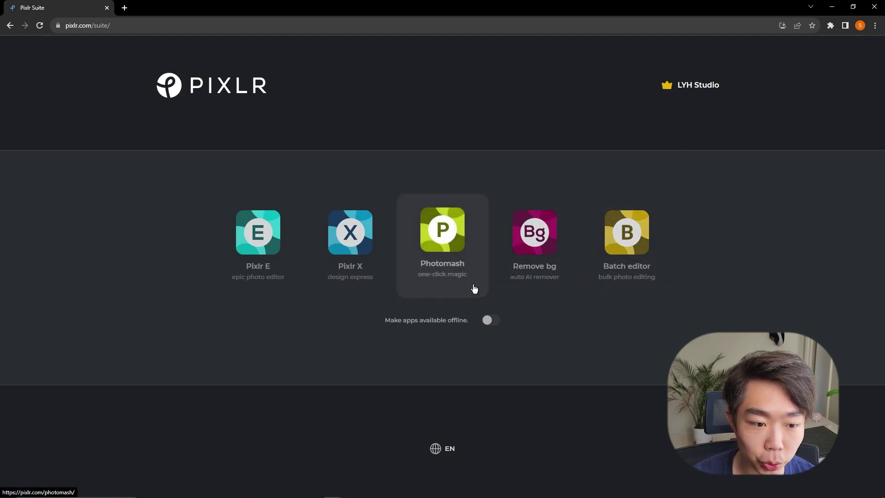
Open Photomash and apply the pink-circle Arty profile template to the office portrait
{"action": "left_click", "coordinate": [458, 253]}
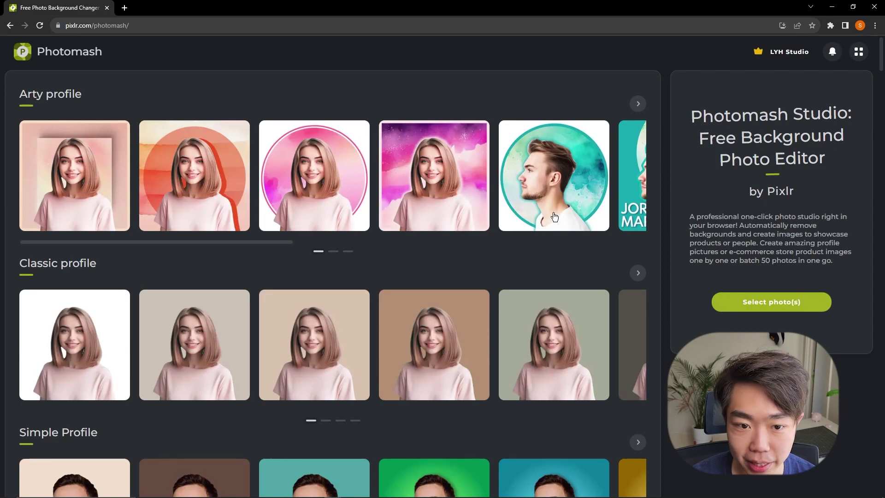
{"action": "scroll", "coordinate": [478, 289], "scroll_direction": "down", "scroll_amount": 5}
{"action": "scroll", "coordinate": [480, 290], "scroll_direction": "up", "scroll_amount": 5}
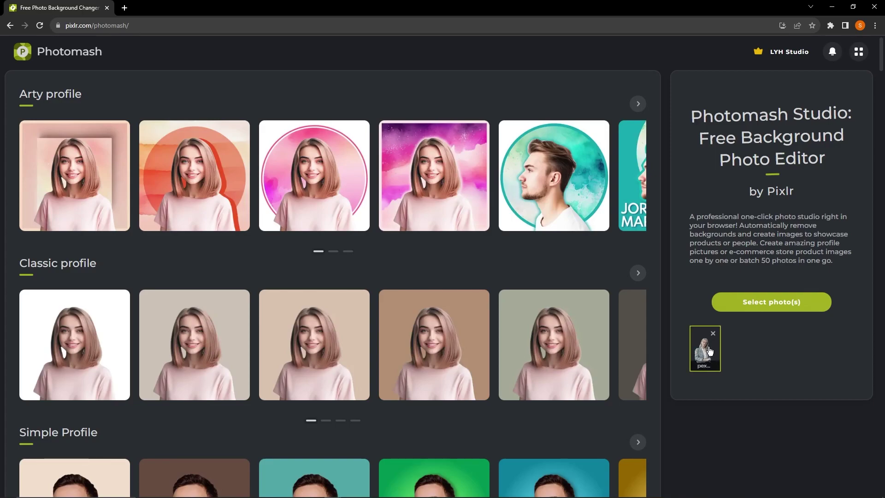
{"action": "scroll", "coordinate": [403, 239], "scroll_direction": "down", "scroll_amount": 5}
{"action": "scroll", "coordinate": [403, 241], "scroll_direction": "up", "scroll_amount": 5}
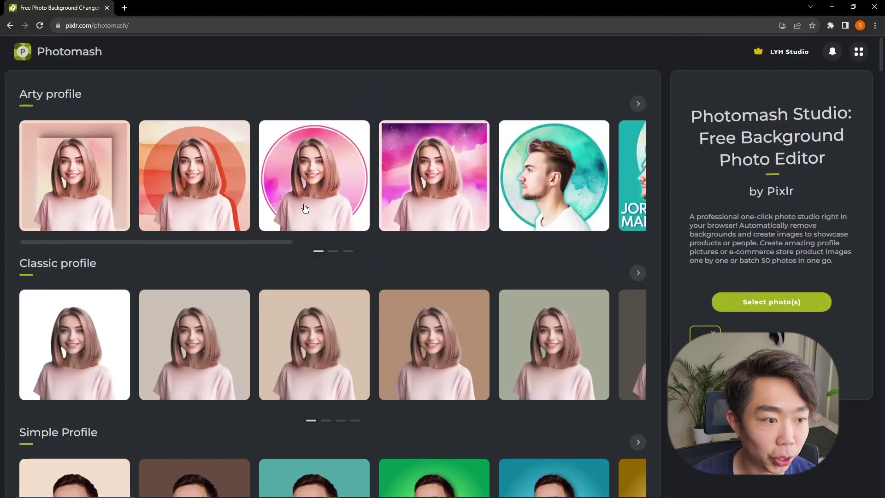
{"action": "left_click", "coordinate": [291, 206]}
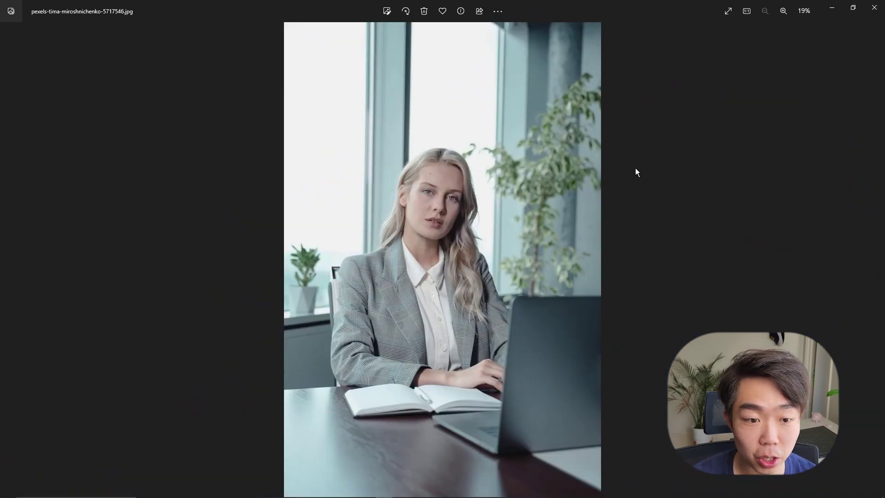
Return to the design gallery and apply the teal blob Shape profile design instead
{"action": "left_click", "coordinate": [832, 7]}
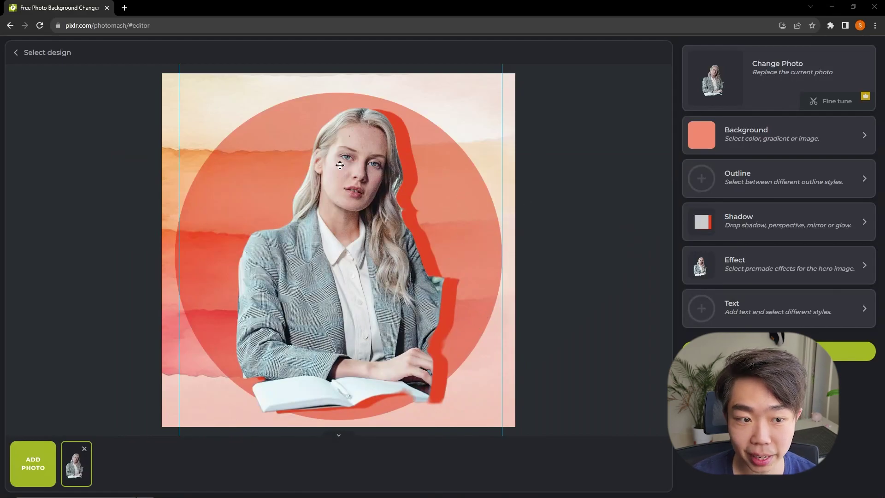
{"action": "left_click", "coordinate": [21, 54]}
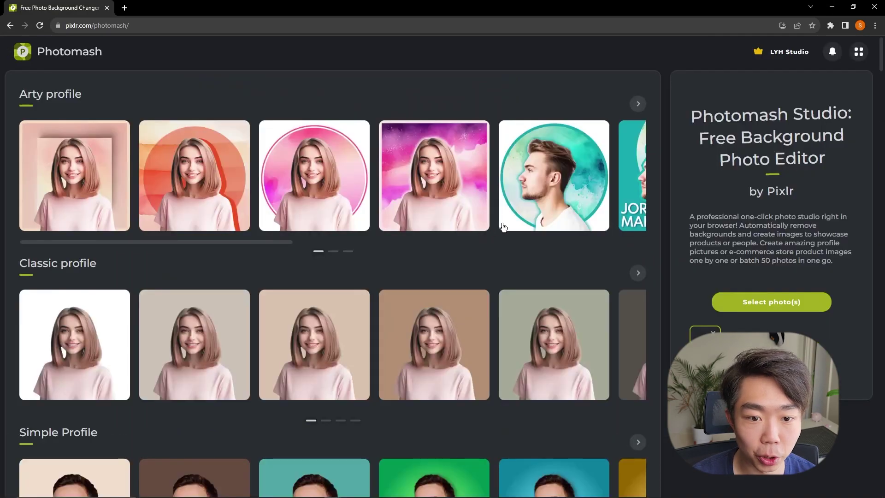
{"action": "scroll", "coordinate": [526, 305], "scroll_direction": "down", "scroll_amount": 10}
{"action": "scroll", "coordinate": [527, 304], "scroll_direction": "down", "scroll_amount": 17}
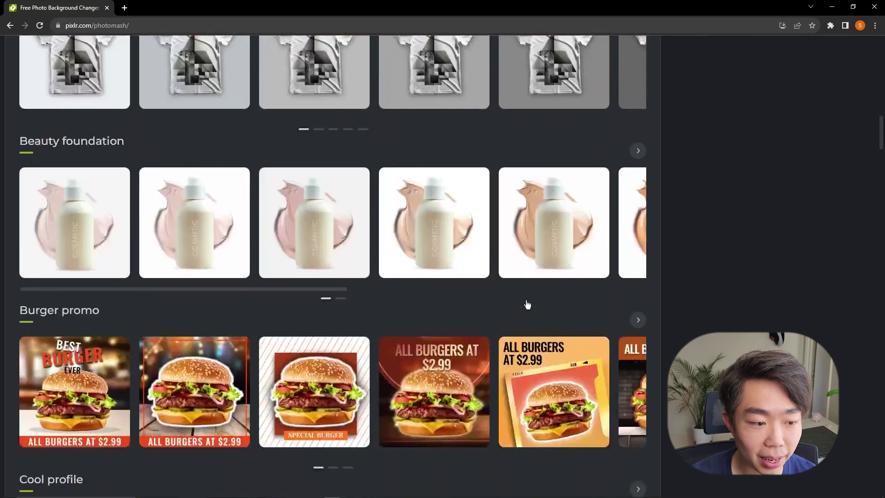
{"action": "scroll", "coordinate": [487, 309], "scroll_direction": "down", "scroll_amount": 16}
{"action": "scroll", "coordinate": [399, 267], "scroll_direction": "down", "scroll_amount": 17}
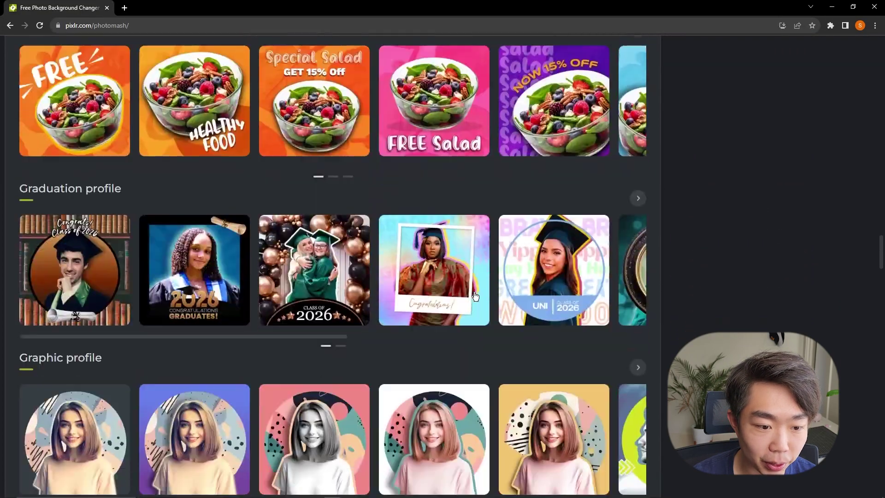
{"action": "scroll", "coordinate": [540, 300], "scroll_direction": "down", "scroll_amount": 17}
{"action": "scroll", "coordinate": [540, 300], "scroll_direction": "down", "scroll_amount": 1}
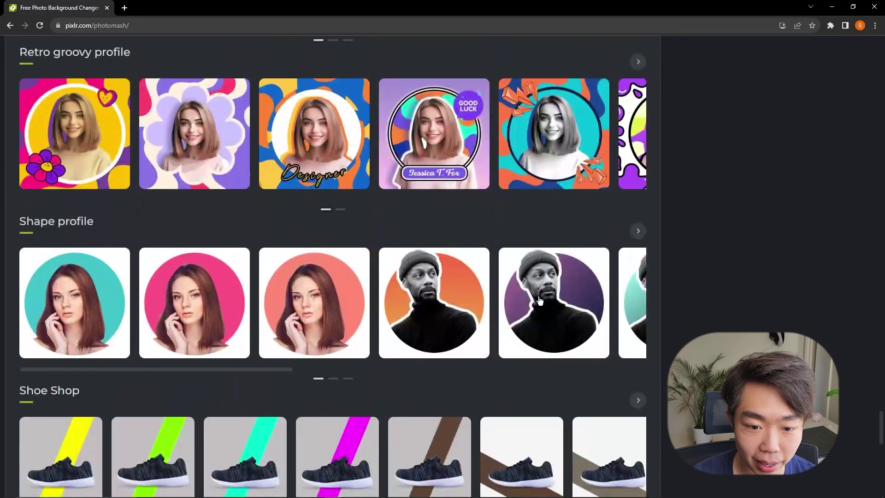
{"action": "left_click", "coordinate": [634, 233]}
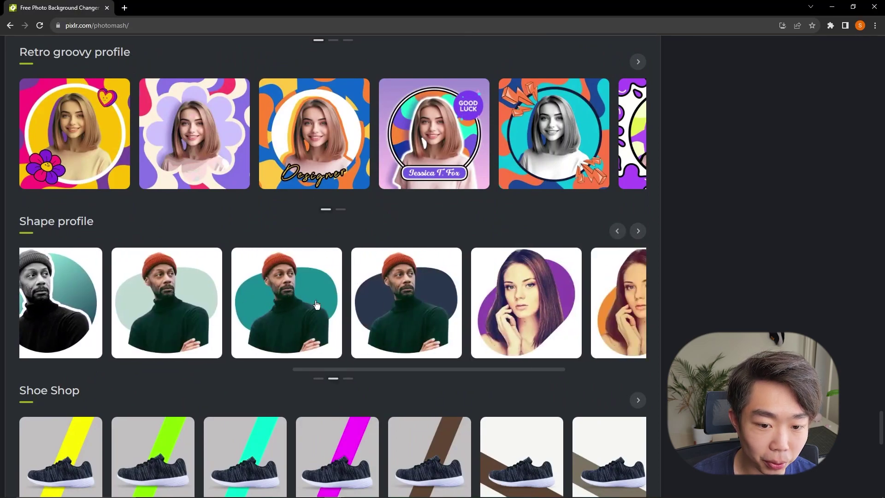
{"action": "left_click", "coordinate": [305, 302]}
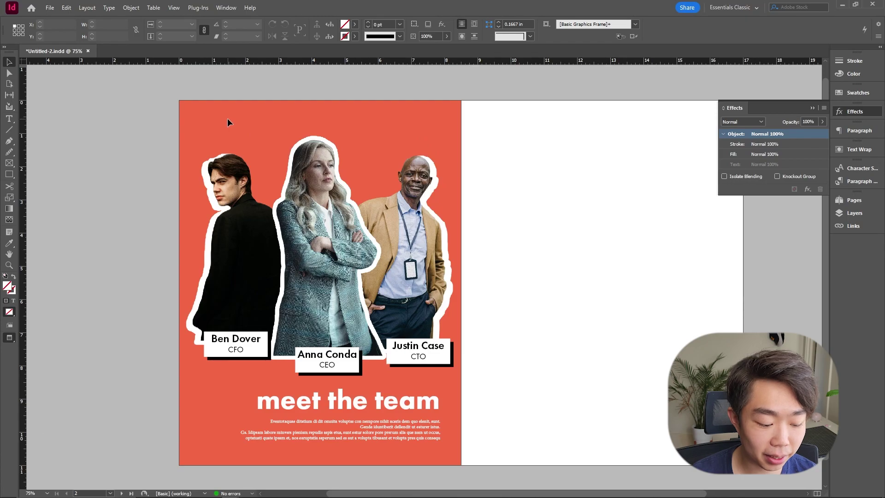
Copy the coral background's hex value f56844 from its fill colour settings
{"action": "key", "text": "w"}
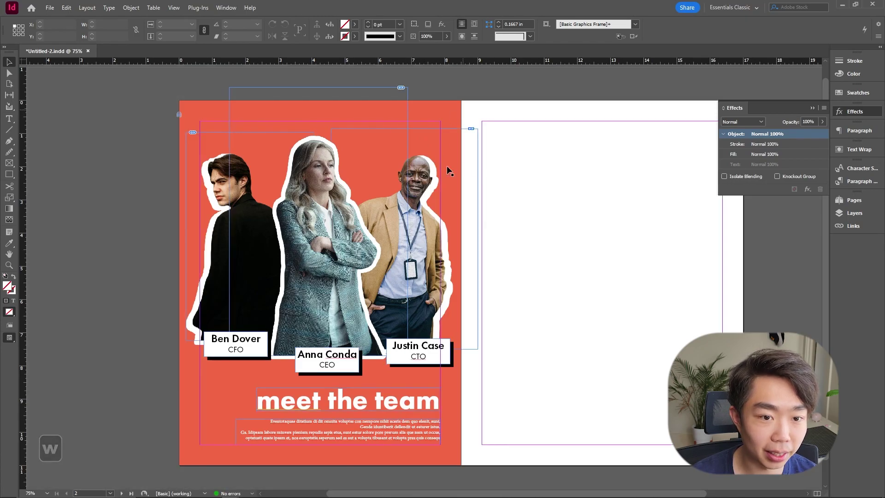
{"action": "left_click", "coordinate": [178, 114]}
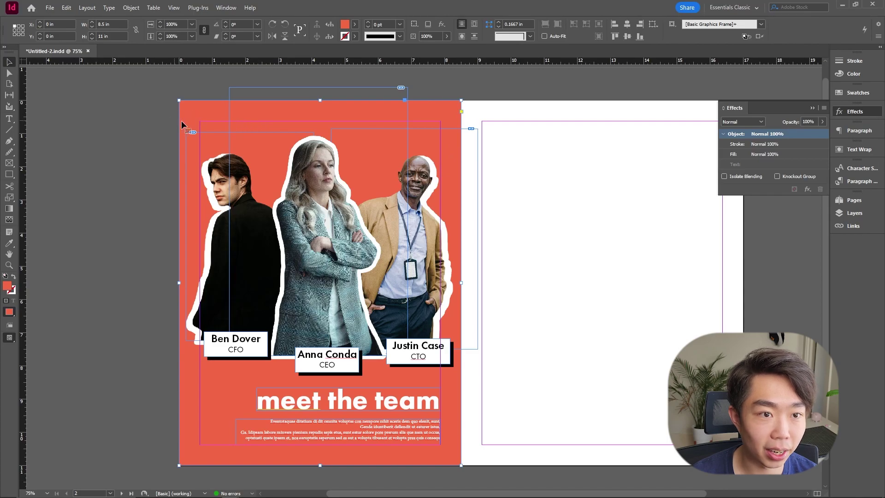
{"action": "double_click", "coordinate": [7, 287]}
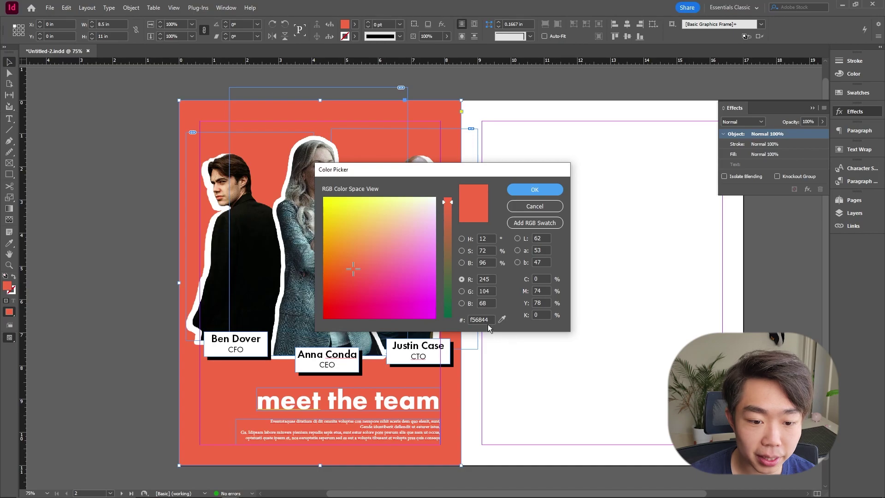
{"action": "left_click_drag", "start_coordinate": [492, 320], "coordinate": [443, 324]}
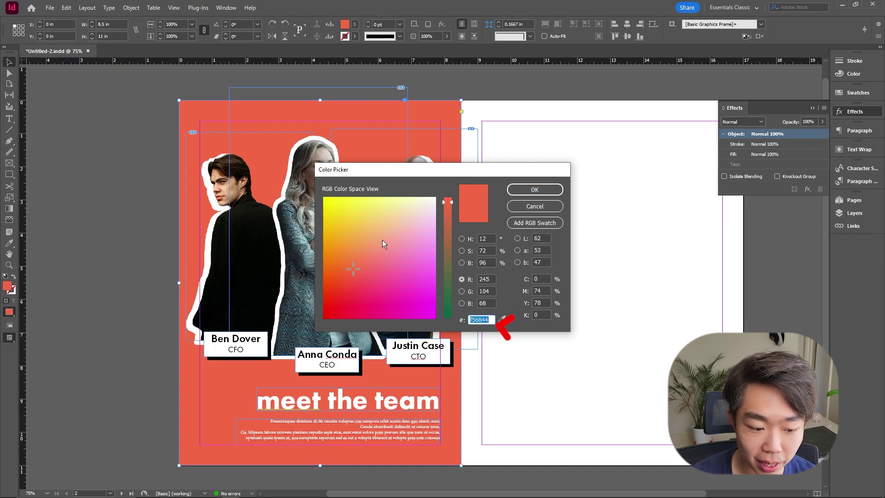
{"action": "key", "text": "ctrl+c"}
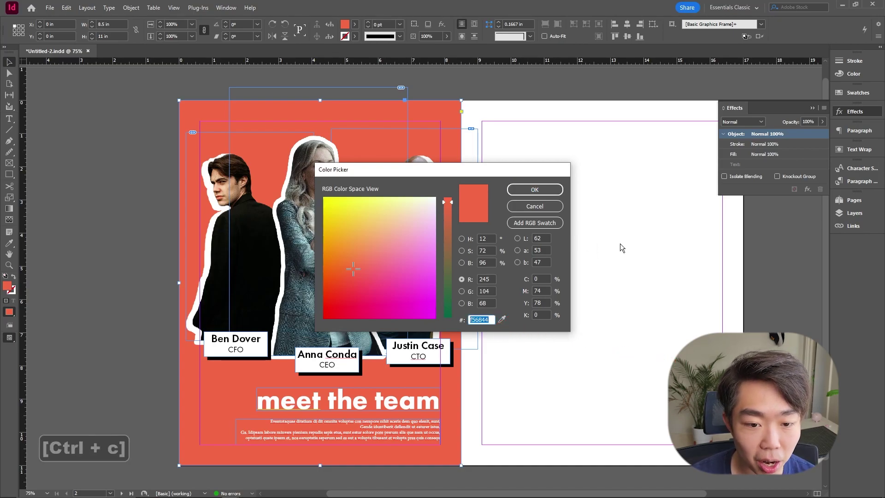
{"action": "left_click", "coordinate": [543, 187]}
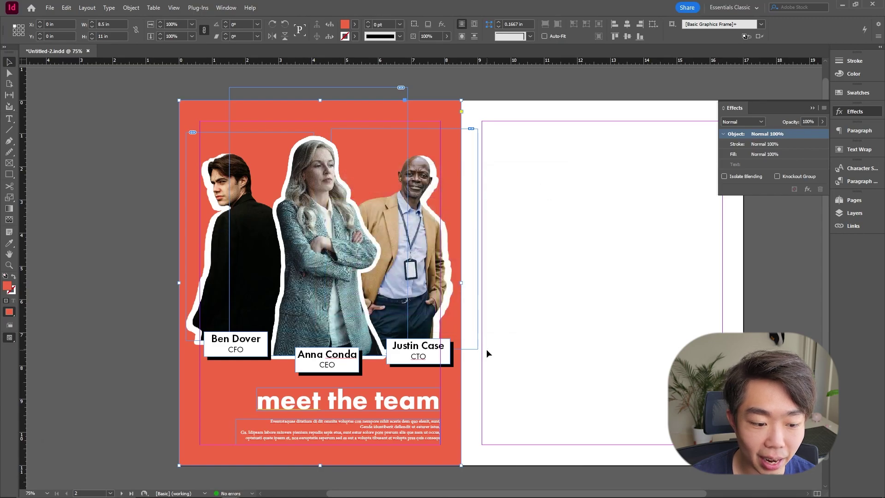
Paste f56844 into Canva's Color Wheel and copy its complementary colour #44D1F5
{"action": "key", "text": "alt+Tab"}
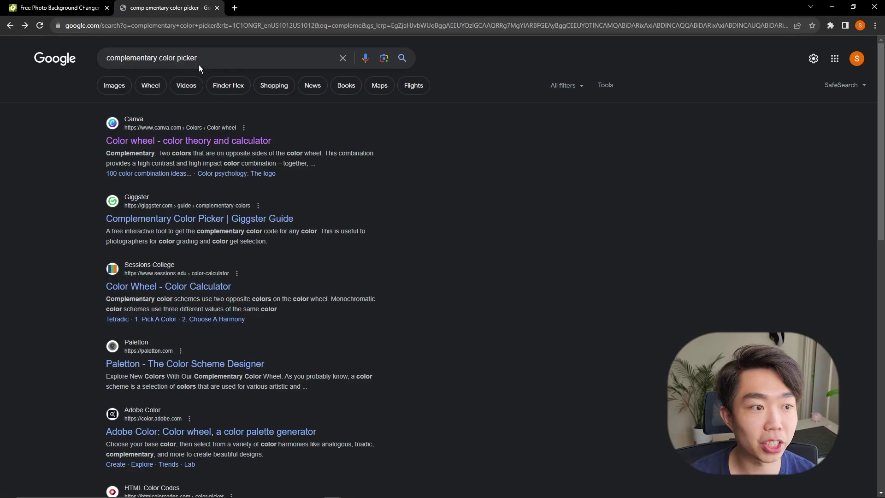
{"action": "left_click", "coordinate": [247, 141]}
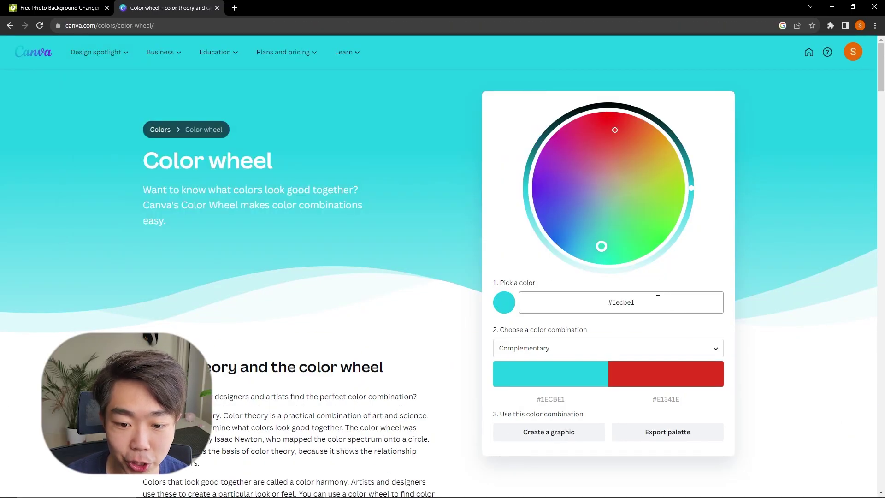
{"action": "left_click", "coordinate": [609, 302]}
{"action": "key", "text": "ctrl+v"}
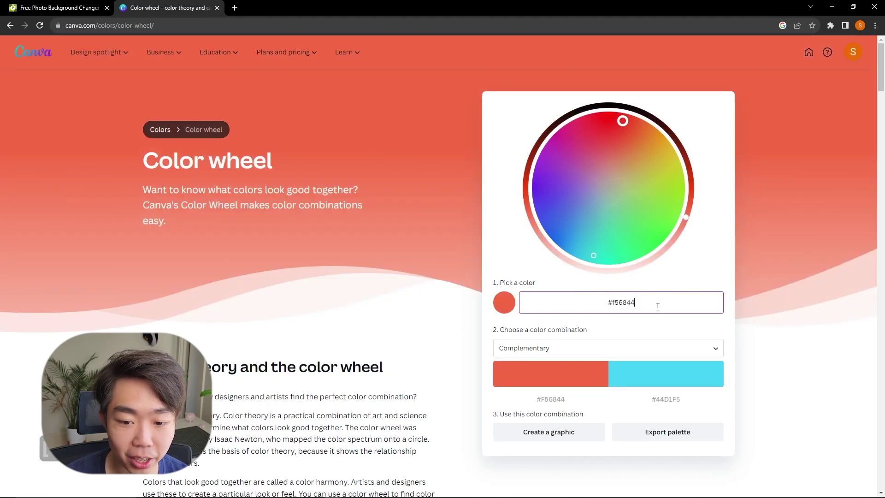
{"action": "left_click", "coordinate": [664, 400]}
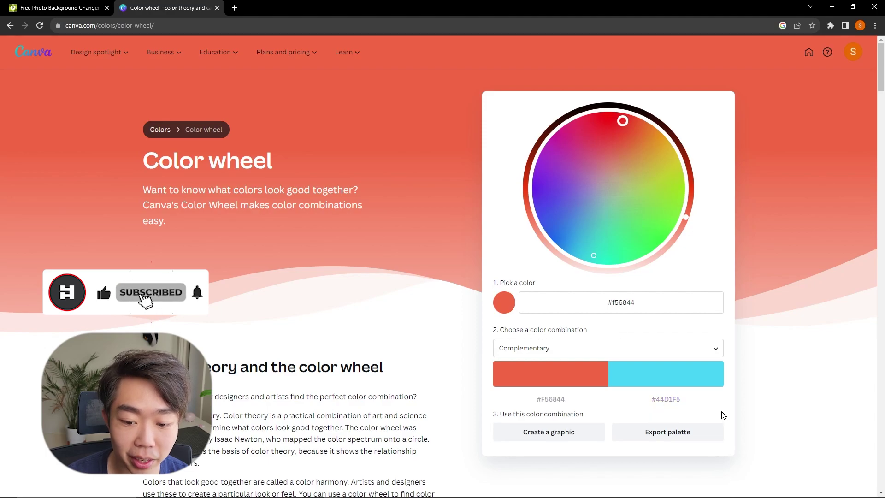
Replace the blob background colour #178A94 with the copied light blue #44D1F5
{"action": "left_click", "coordinate": [60, 8]}
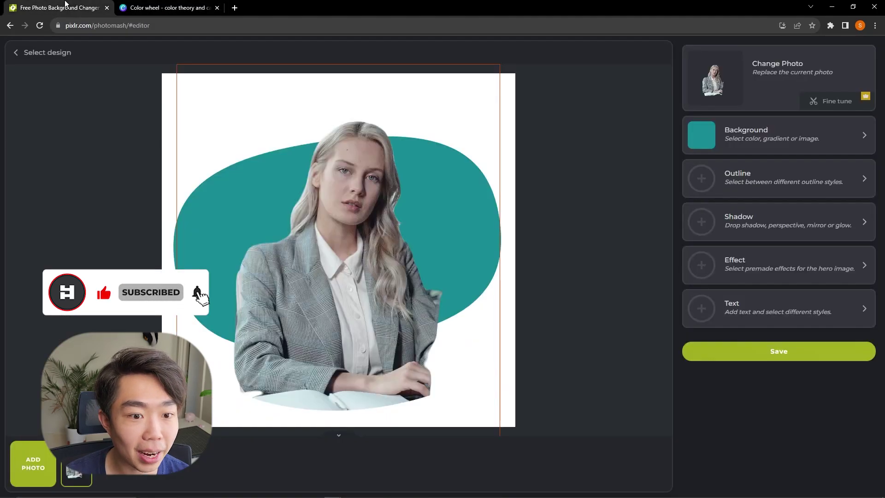
{"action": "left_click", "coordinate": [818, 134]}
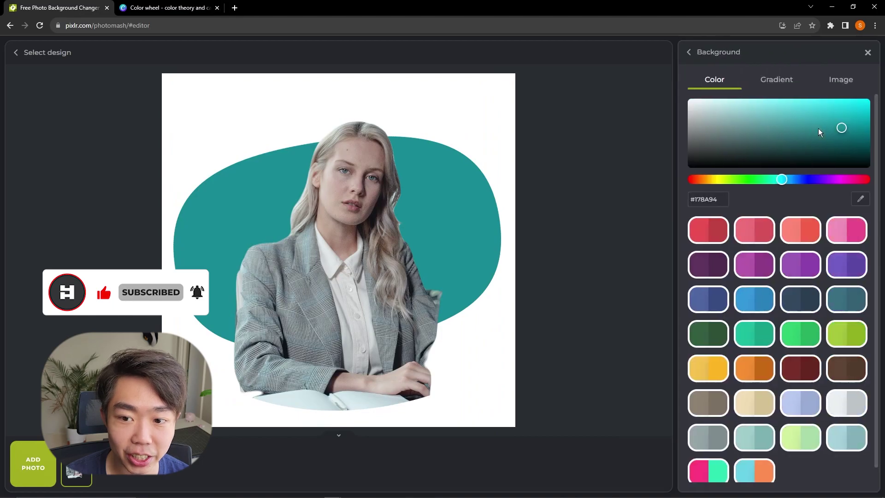
{"action": "left_click", "coordinate": [709, 199]}
{"action": "key", "text": "ctrl+v"}
{"action": "left_click", "coordinate": [663, 207]}
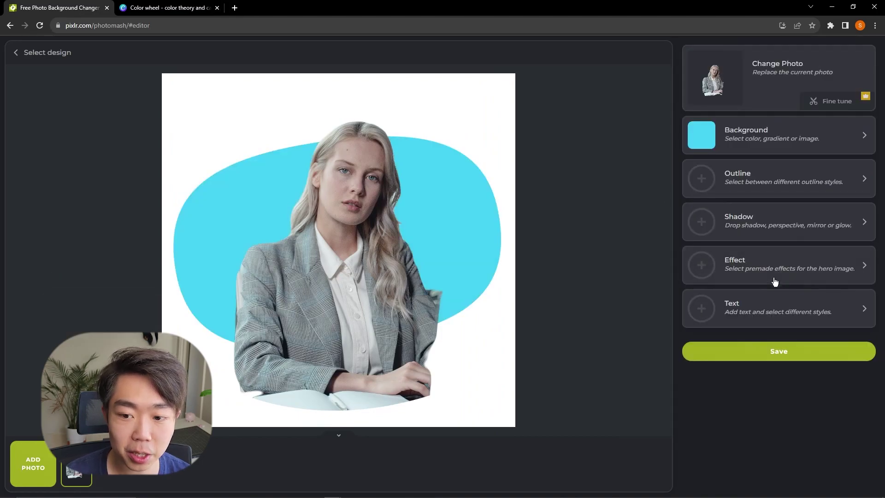
Add a white size-10 outline around the woman's cut-out and close the outline settings
{"action": "left_click", "coordinate": [784, 193]}
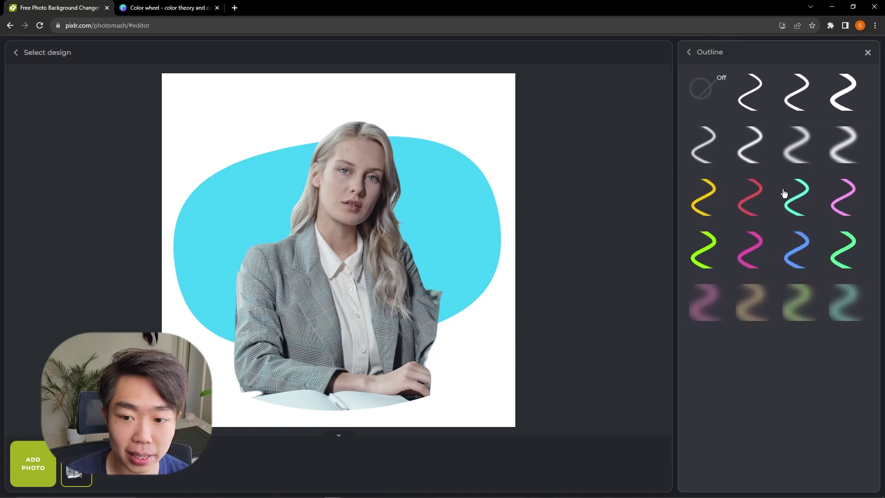
{"action": "left_click", "coordinate": [747, 100]}
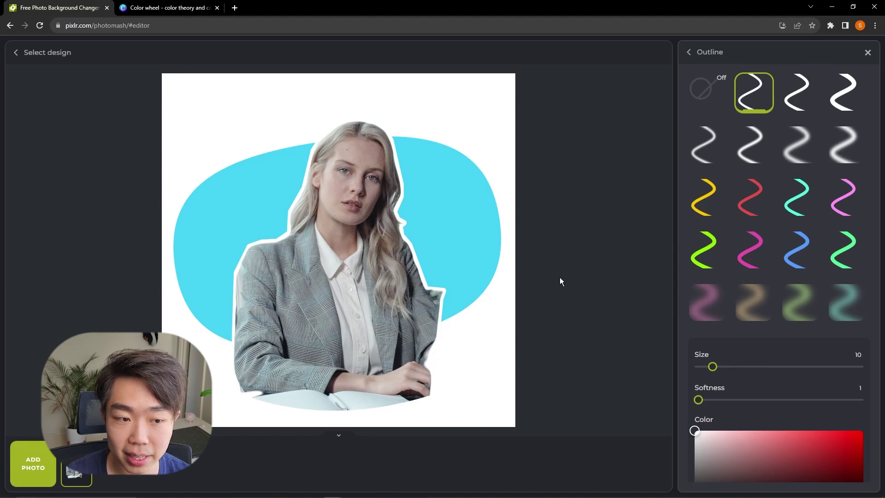
{"action": "left_click", "coordinate": [868, 53]}
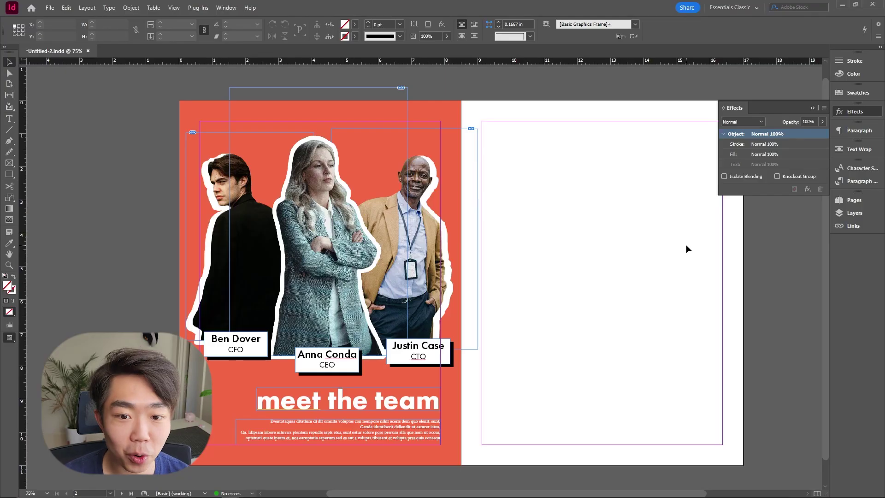
Place the blue-blob portrait in the lower right of page 2 and check it in Preview
{"action": "left_click", "coordinate": [812, 107]}
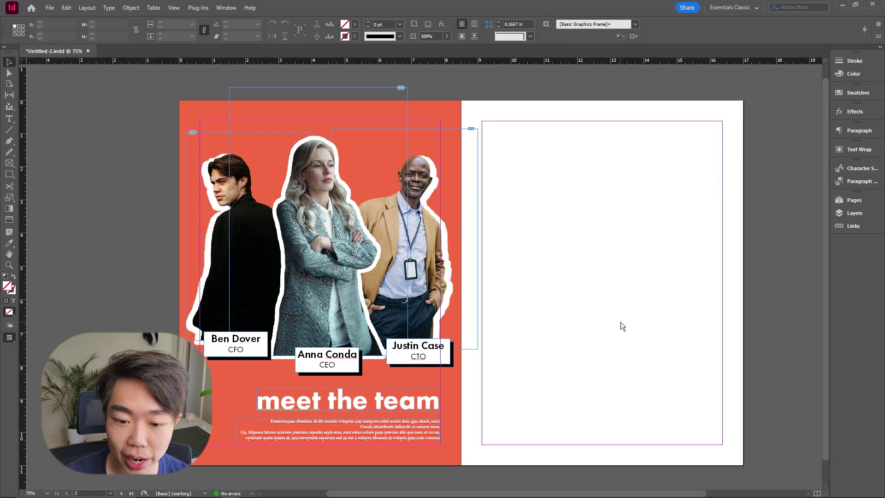
{"action": "left_click_drag", "start_coordinate": [586, 304], "coordinate": [743, 461]}
{"action": "left_click_drag", "start_coordinate": [729, 394], "coordinate": [710, 398]}
{"action": "left_click", "coordinate": [768, 344]}
{"action": "key", "text": "w"}
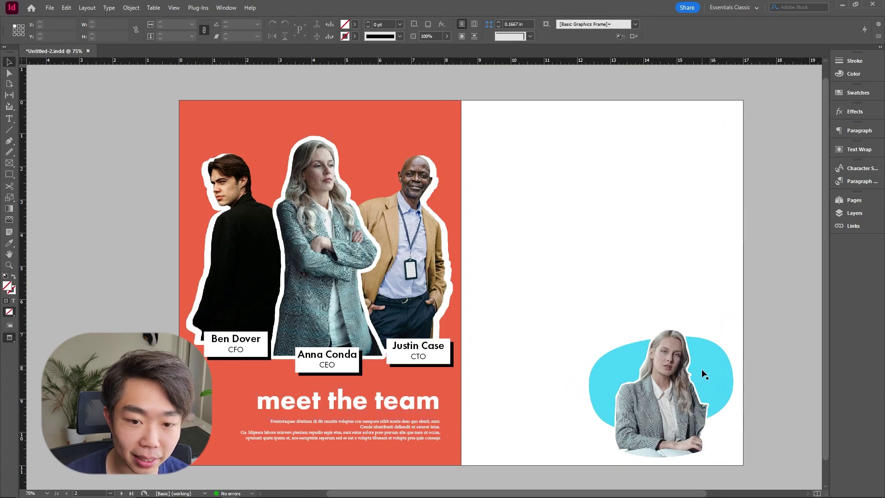
{"action": "key", "text": "w"}
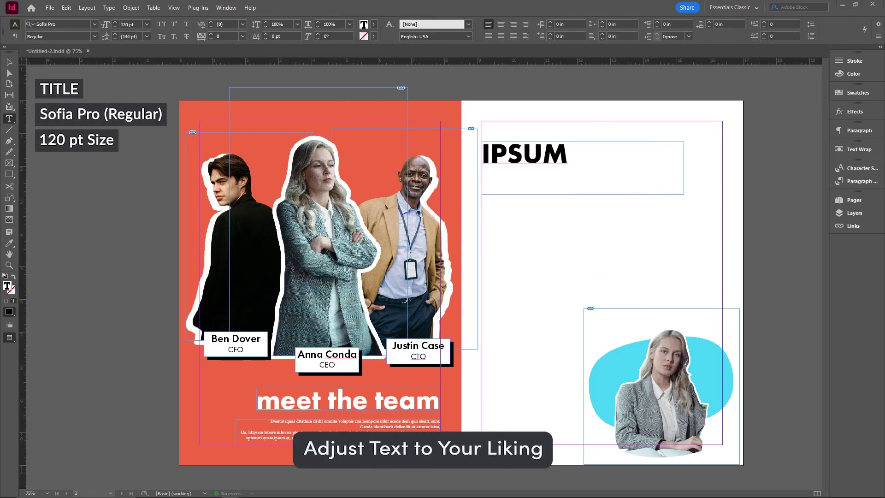
Set the IPSUM title to Sofia Pro Regular at 120 pt
{"action": "key", "text": "ctrl+a"}
{"action": "type", "text": "120"}
{"action": "key", "text": "Return"}
{"action": "key", "text": "ctrl+a"}
{"action": "left_click", "coordinate": [94, 24]}
{"action": "left_click", "coordinate": [60, 63]}
{"action": "left_click", "coordinate": [94, 37]}
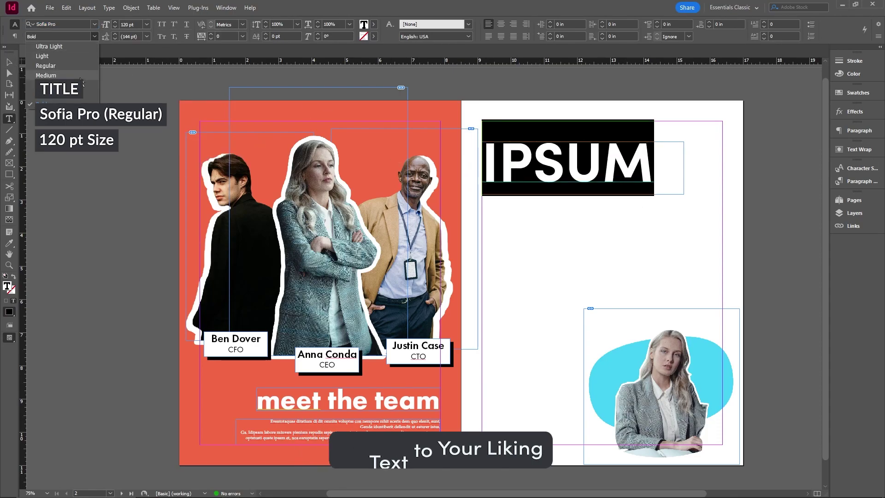
Add an intro paragraph of placeholder text in Futura under the title
{"action": "left_click_drag", "start_coordinate": [482, 189], "coordinate": [683, 217]}
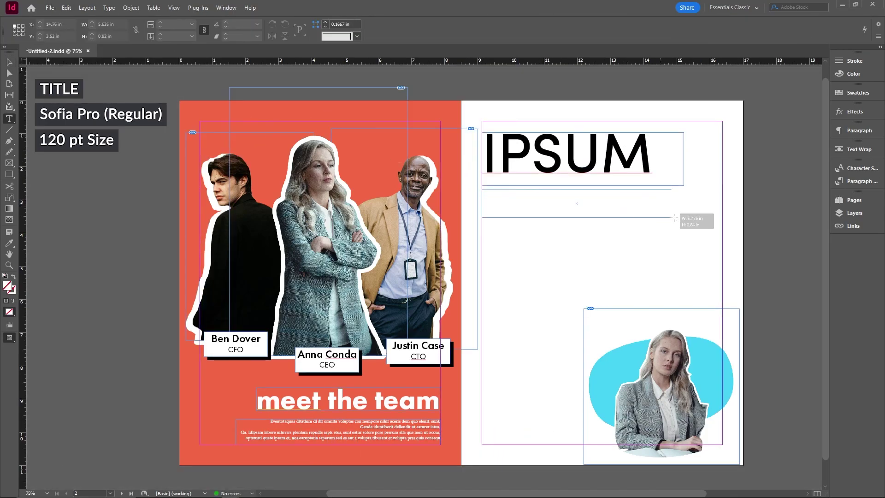
{"action": "key", "text": "ctrl+a"}
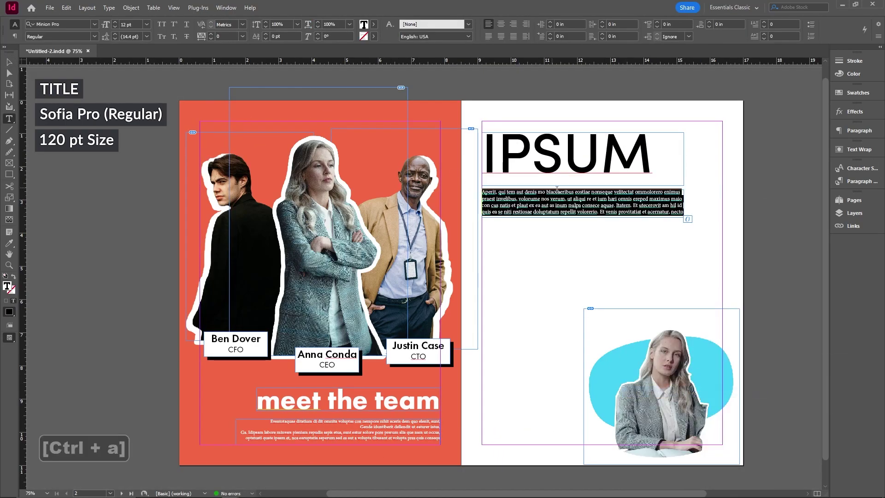
{"action": "left_click", "coordinate": [60, 24]}
{"action": "type", "text": "futura"}
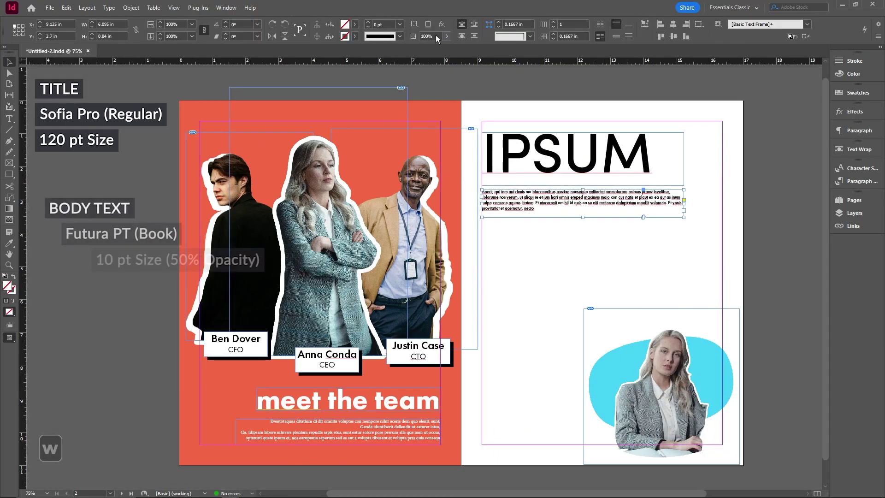
{"action": "key", "text": "w"}
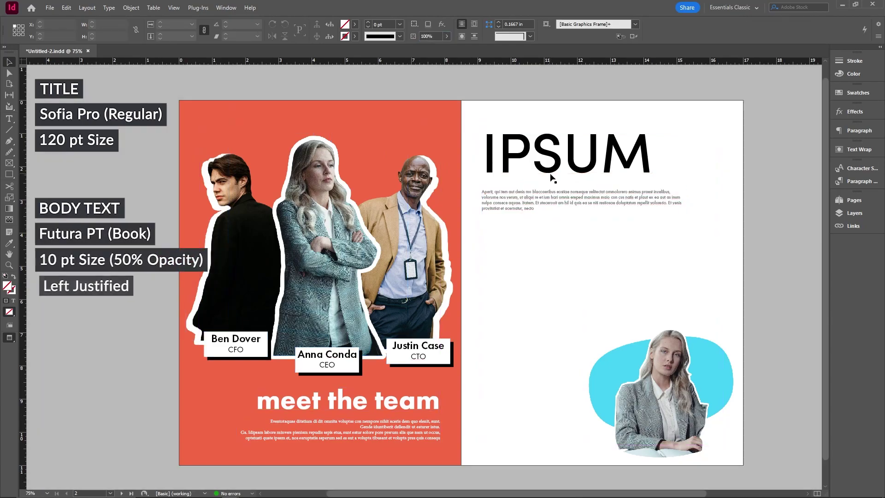
{"action": "key", "text": "w"}
Add a column of placeholder body text below the intro and refit the portrait to its frame
{"action": "left_click_drag", "start_coordinate": [582, 203], "coordinate": [586, 203]}
{"action": "key", "text": "t"}
{"action": "left_click_drag", "start_coordinate": [486, 228], "coordinate": [583, 437]}
{"action": "key", "text": "w"}
{"action": "key", "text": "w"}
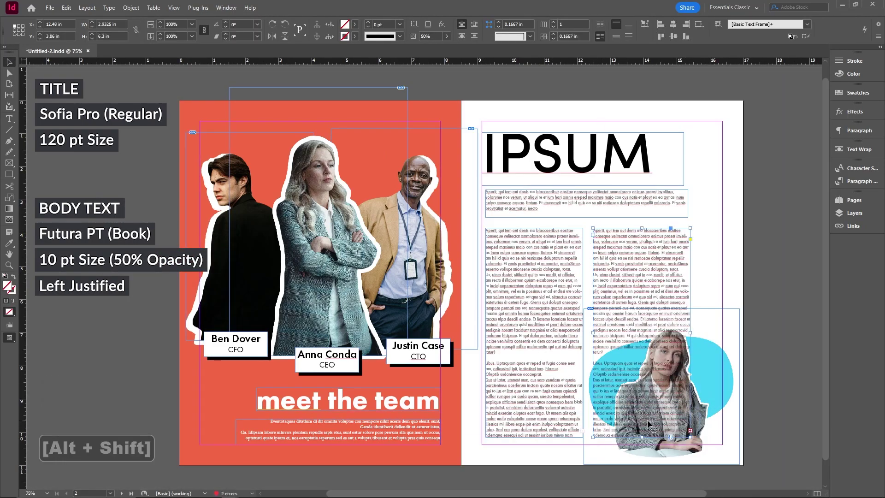
{"action": "key", "text": "w"}
{"action": "key", "text": "w"}
{"action": "key", "text": "w"}
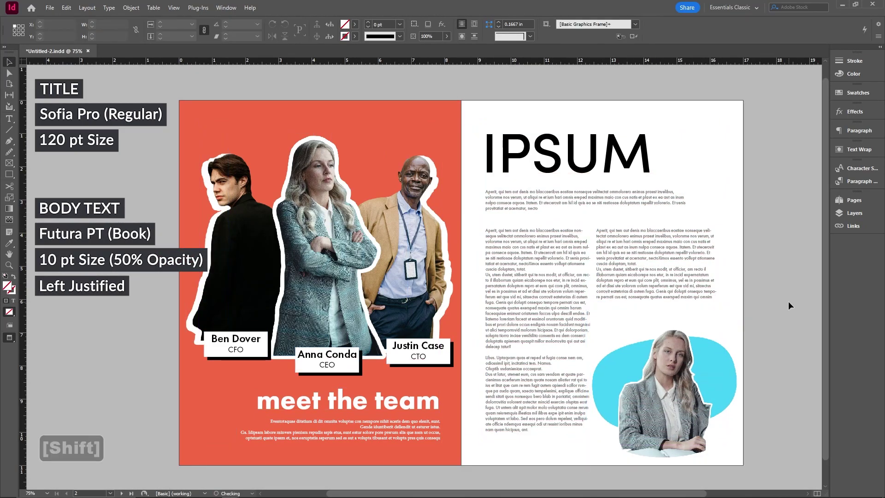
{"action": "left_click", "coordinate": [606, 444]}
{"action": "key", "text": "ctrl+shift+alt+c"}
{"action": "key", "text": "w"}
{"action": "key", "text": "w"}
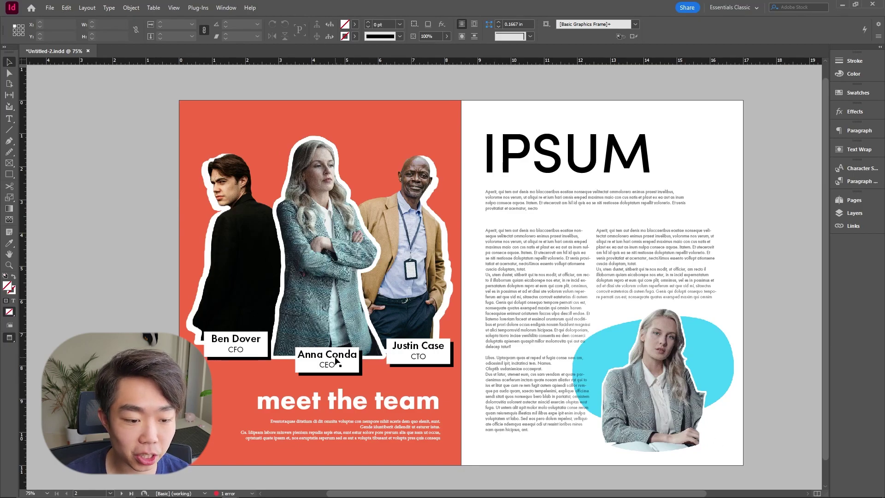
Copy the team-member name label onto the portrait and bring it to the front
{"action": "left_click_drag", "start_coordinate": [336, 361], "coordinate": [663, 433]}
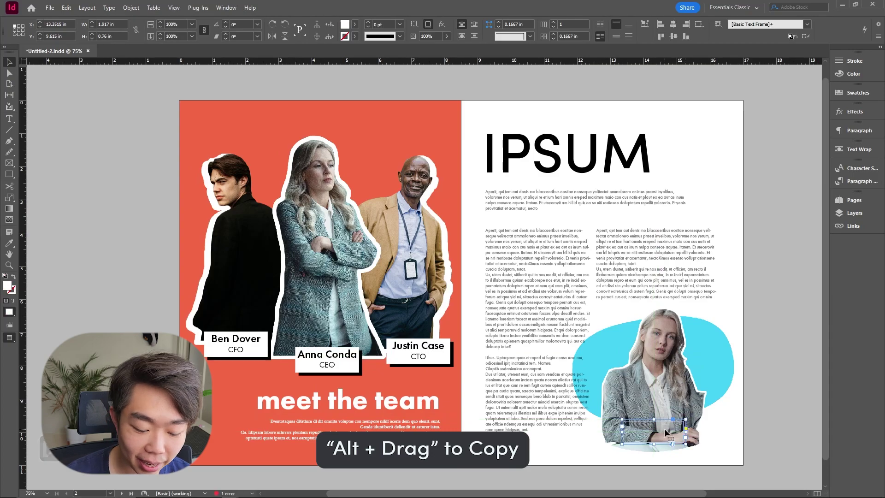
{"action": "right_click", "coordinate": [665, 428]}
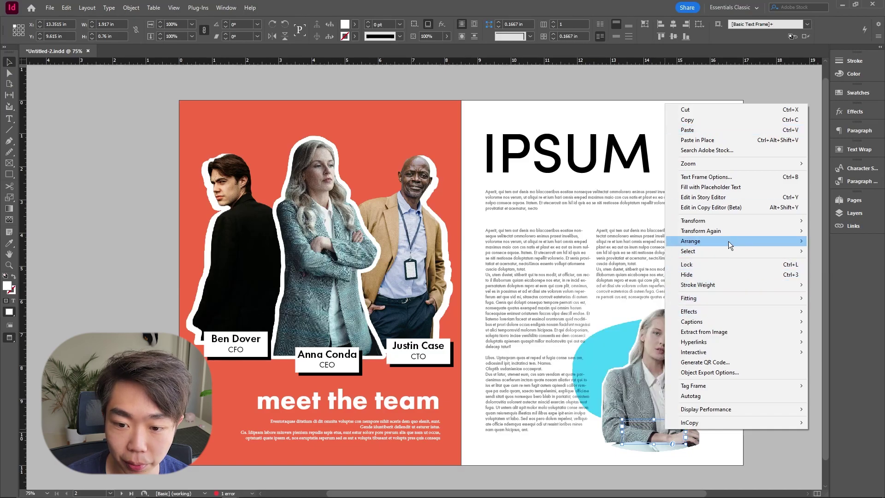
{"action": "mouse_move", "coordinate": [729, 242]}
{"action": "left_click", "coordinate": [621, 243]}
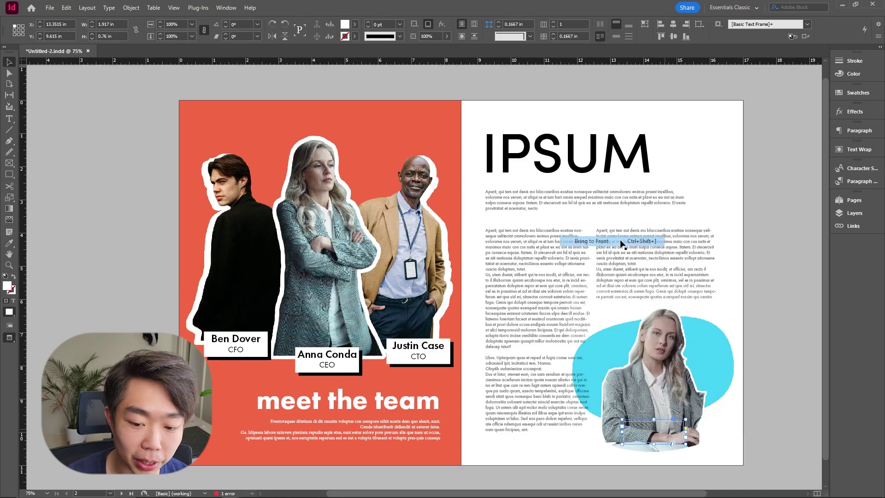
Set the copied caption's text to 12 pt
{"action": "double_click", "coordinate": [670, 434]}
{"action": "key", "text": "ctrl+a"}
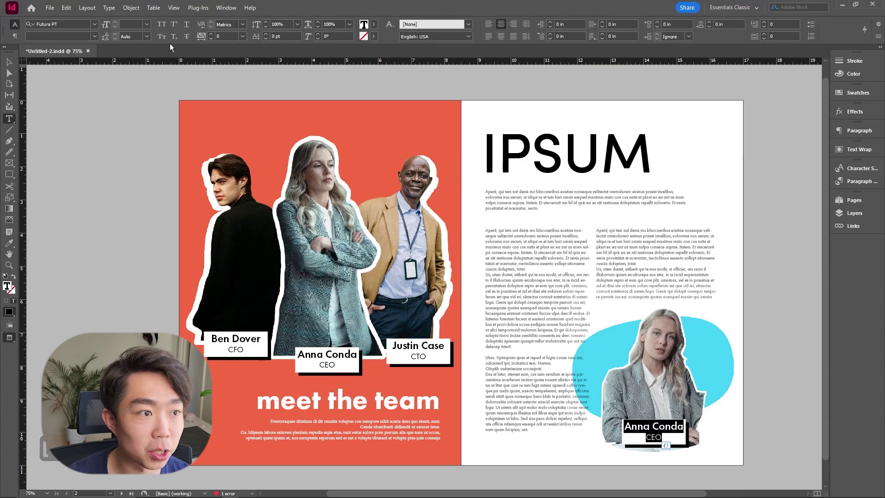
{"action": "left_click", "coordinate": [146, 24]}
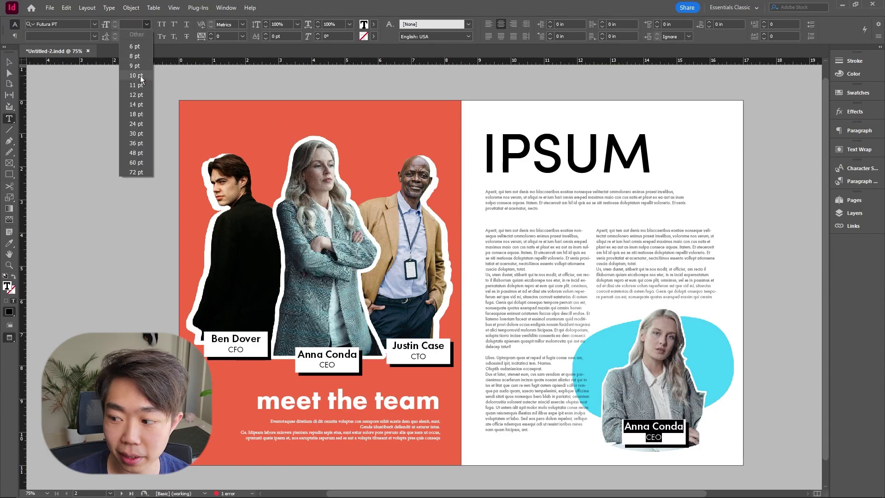
{"action": "left_click", "coordinate": [138, 95]}
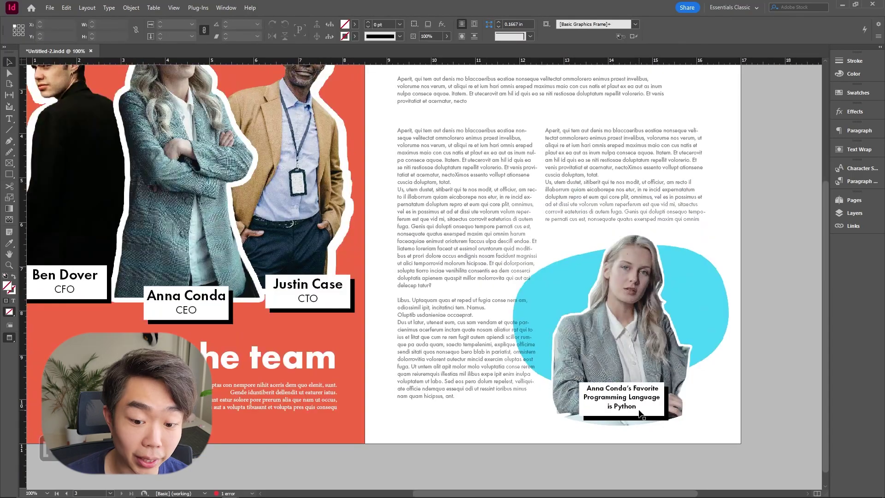
{"action": "left_click", "coordinate": [622, 383]}
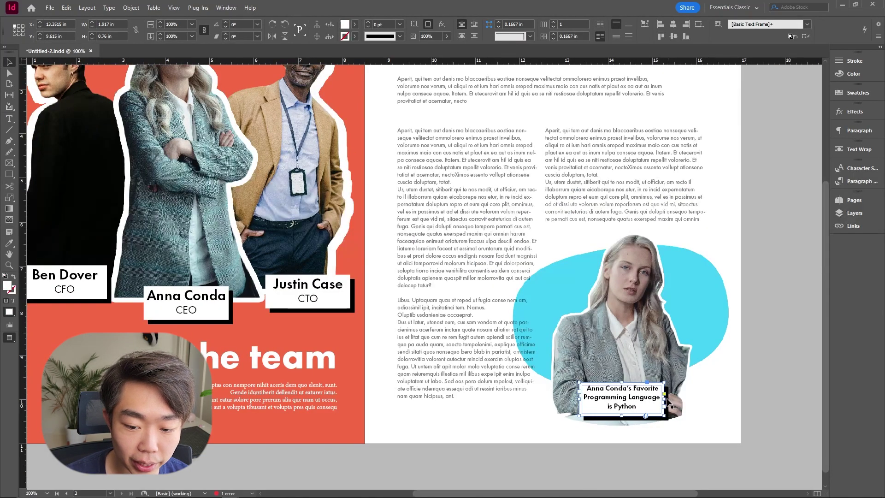
Widen the portrait caption frame so its text fits on two lines
{"action": "left_click_drag", "start_coordinate": [667, 401], "coordinate": [620, 395]}
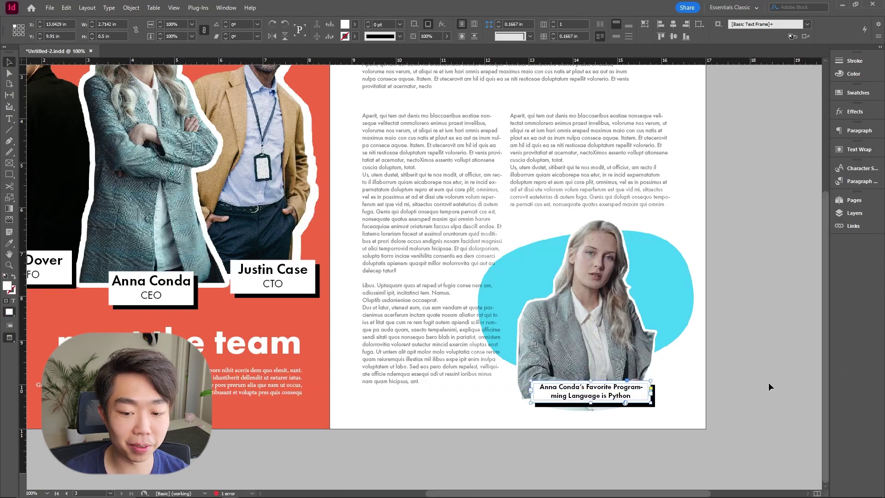
{"action": "left_click", "coordinate": [749, 363]}
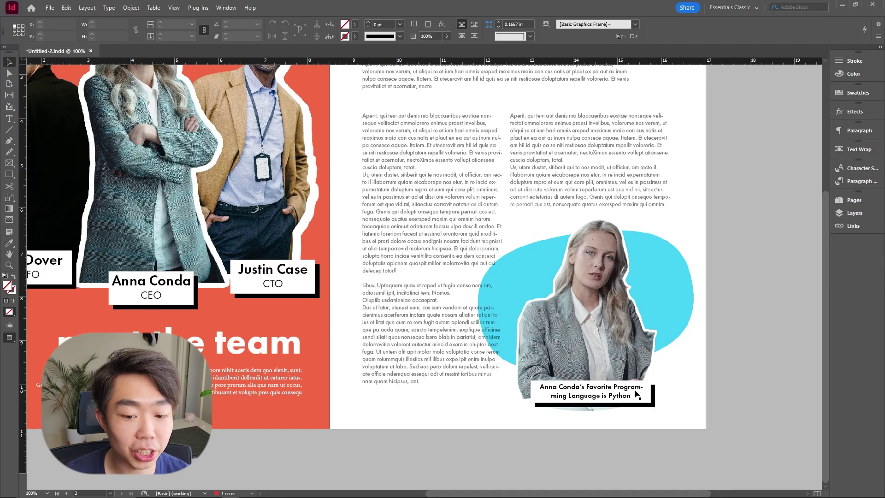
{"action": "left_click", "coordinate": [560, 390]}
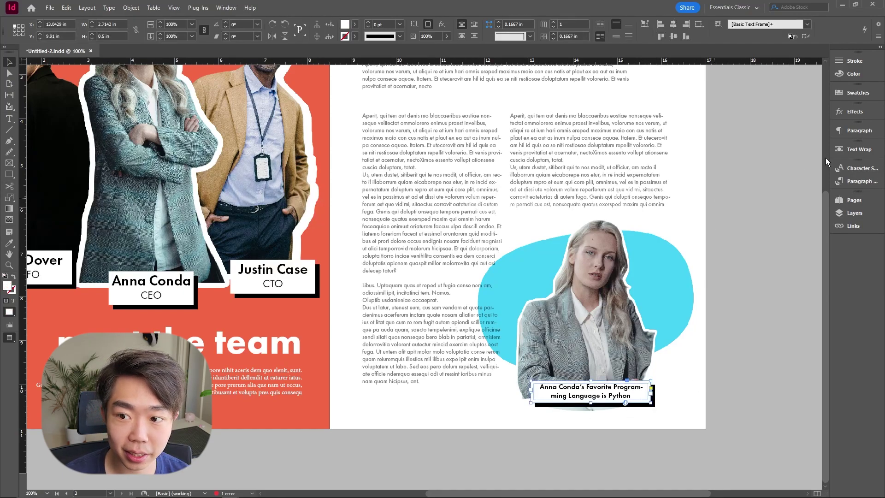
Turn off Hyphenate for the caption in the Paragraph panel
{"action": "left_click", "coordinate": [853, 131]}
{"action": "key", "text": "ctrl+shift+a"}
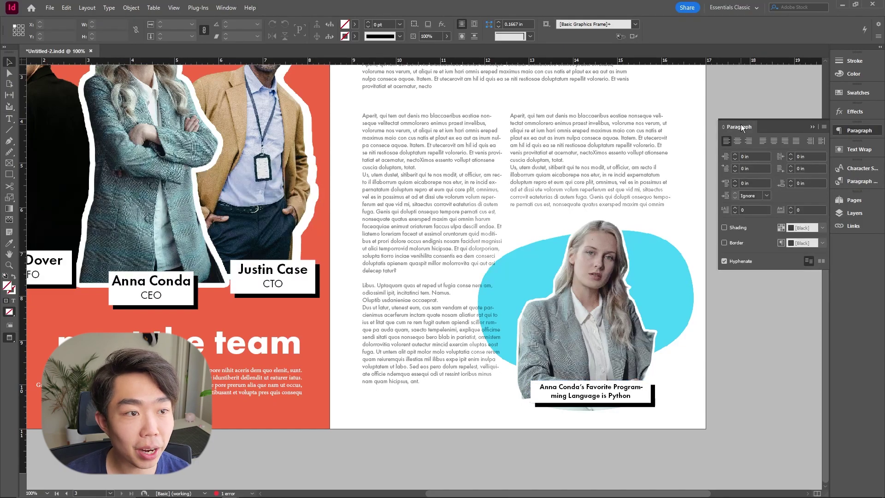
{"action": "left_click", "coordinate": [226, 8]}
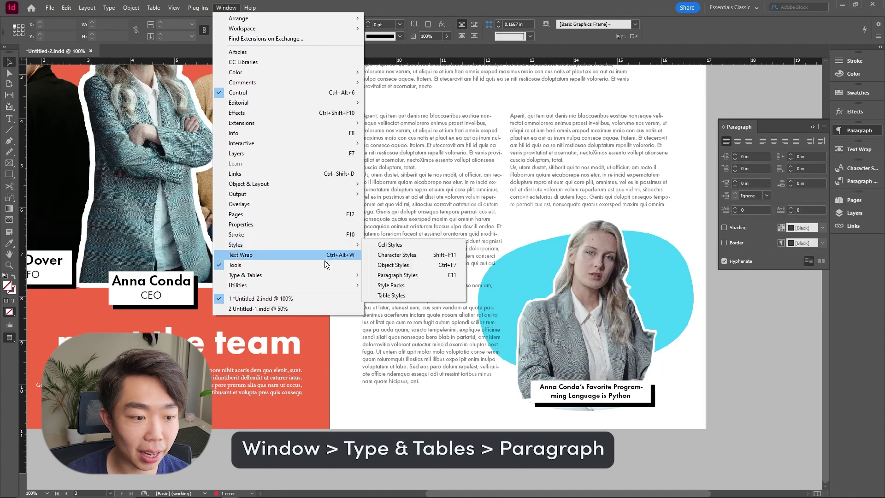
{"action": "mouse_move", "coordinate": [325, 277]}
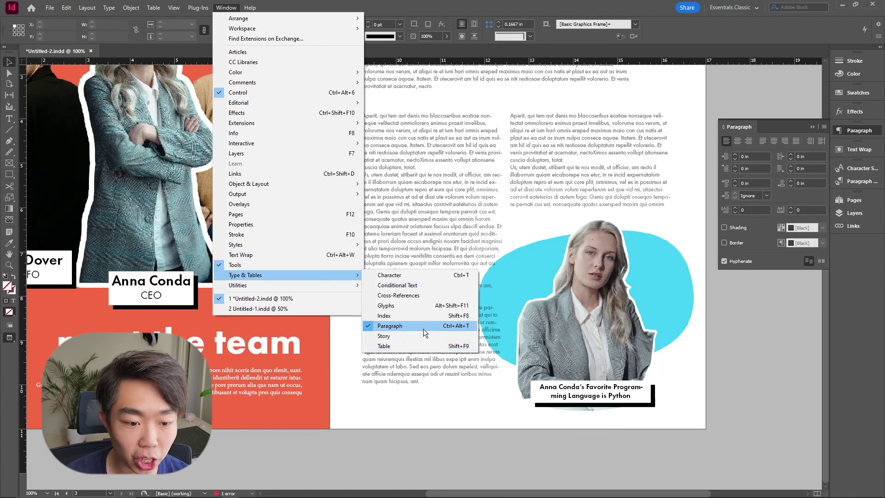
{"action": "left_click", "coordinate": [770, 248]}
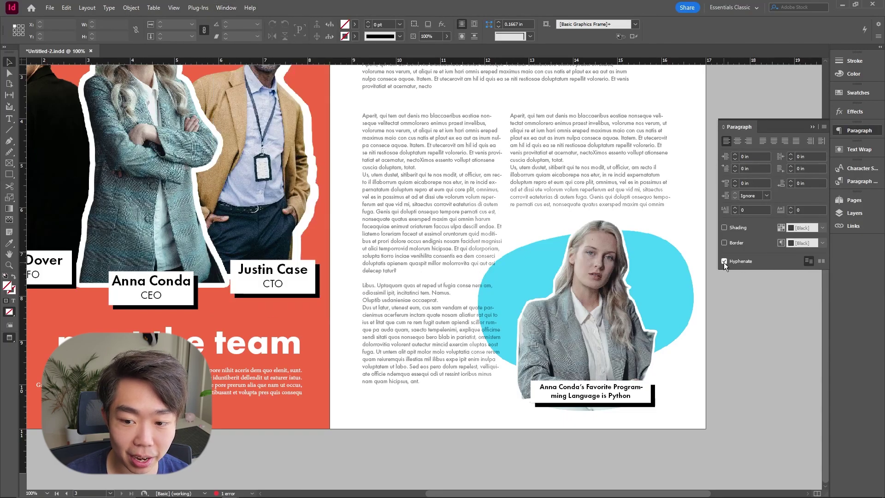
{"action": "left_click", "coordinate": [653, 400]}
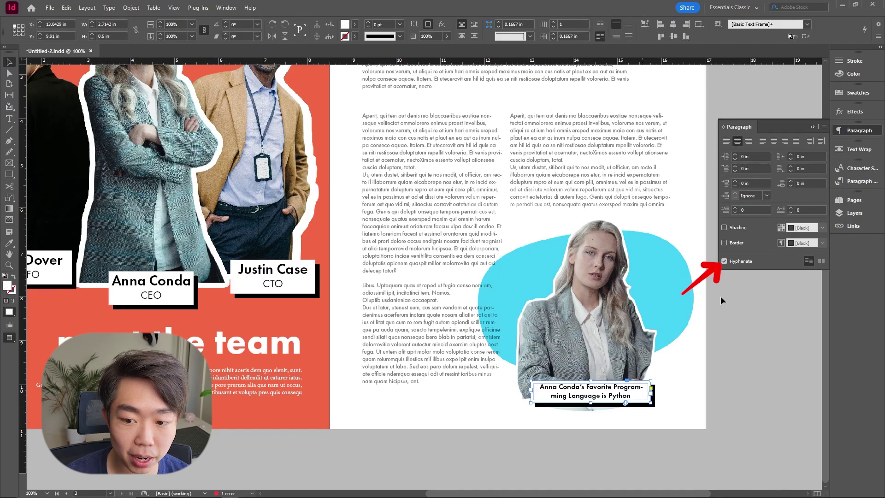
{"action": "left_click", "coordinate": [723, 262]}
{"action": "left_click", "coordinate": [737, 358]}
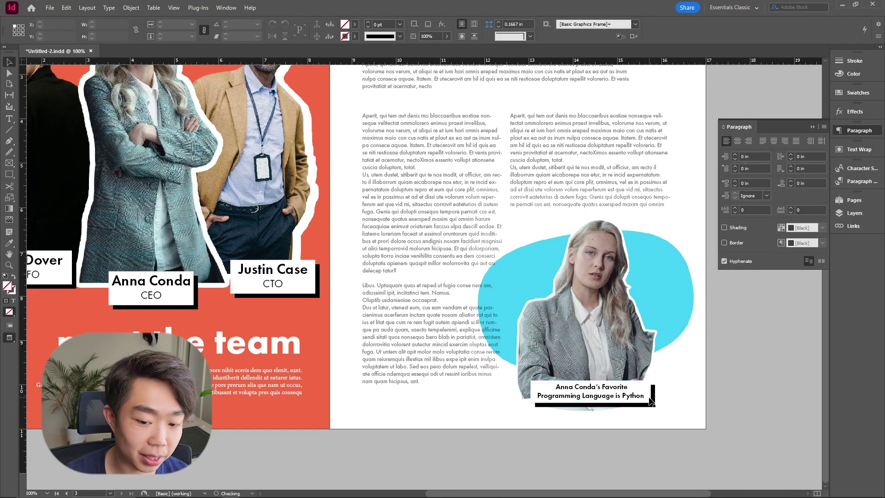